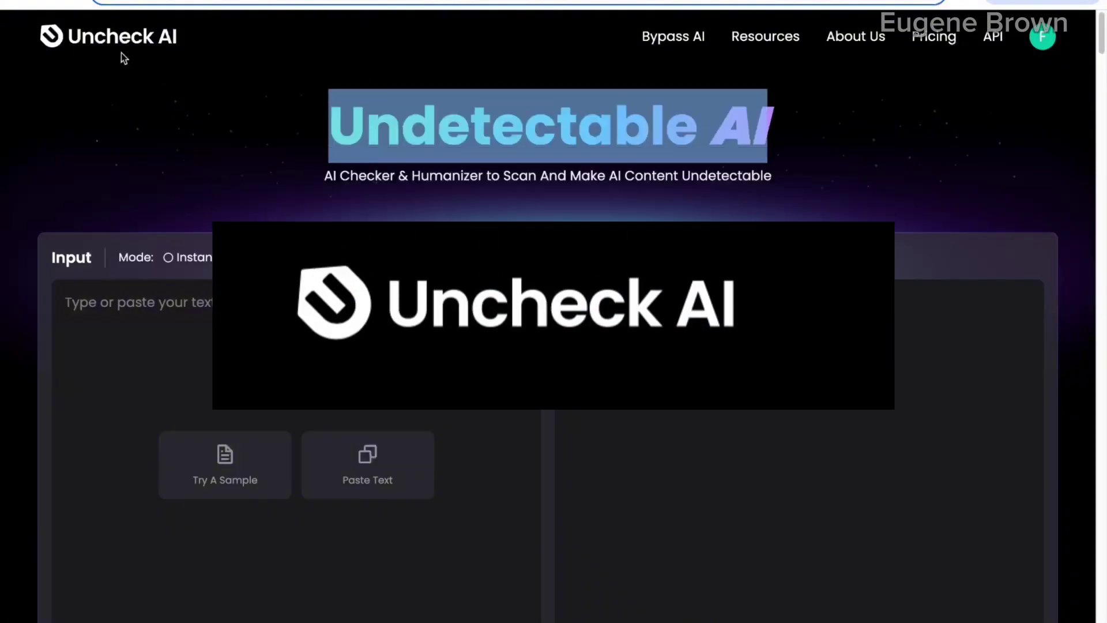
Step: Ask DeepSeek to 'Write a short essay about the president of USA'
{"action": "scroll", "coordinate": [121, 53], "scroll_direction": "down", "scroll_amount": 10}
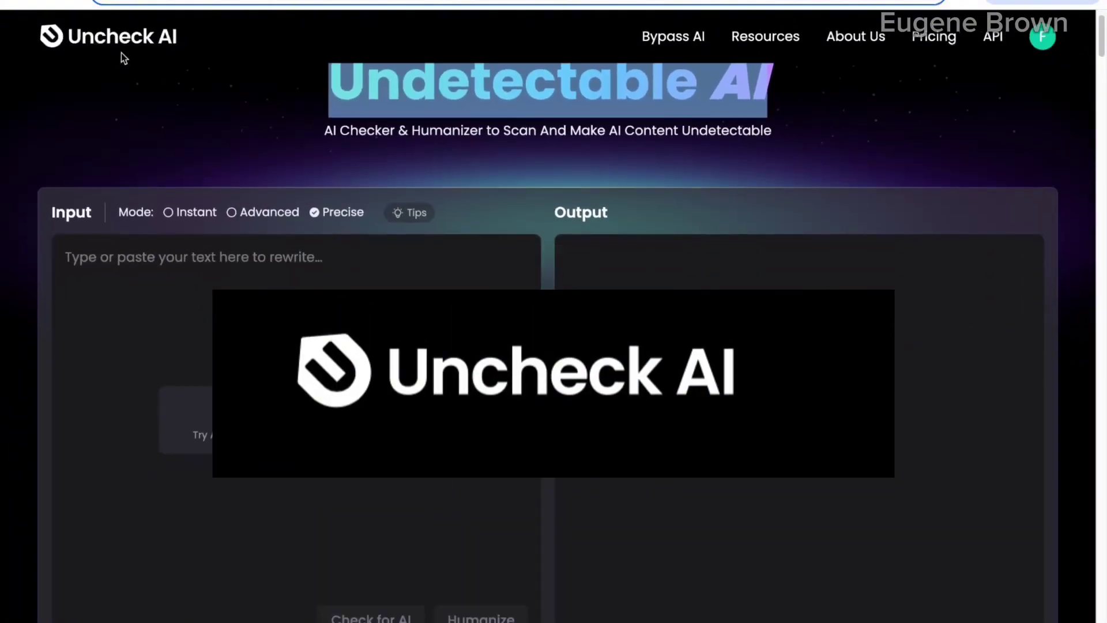
{"action": "scroll", "coordinate": [121, 53], "scroll_direction": "up", "scroll_amount": 5}
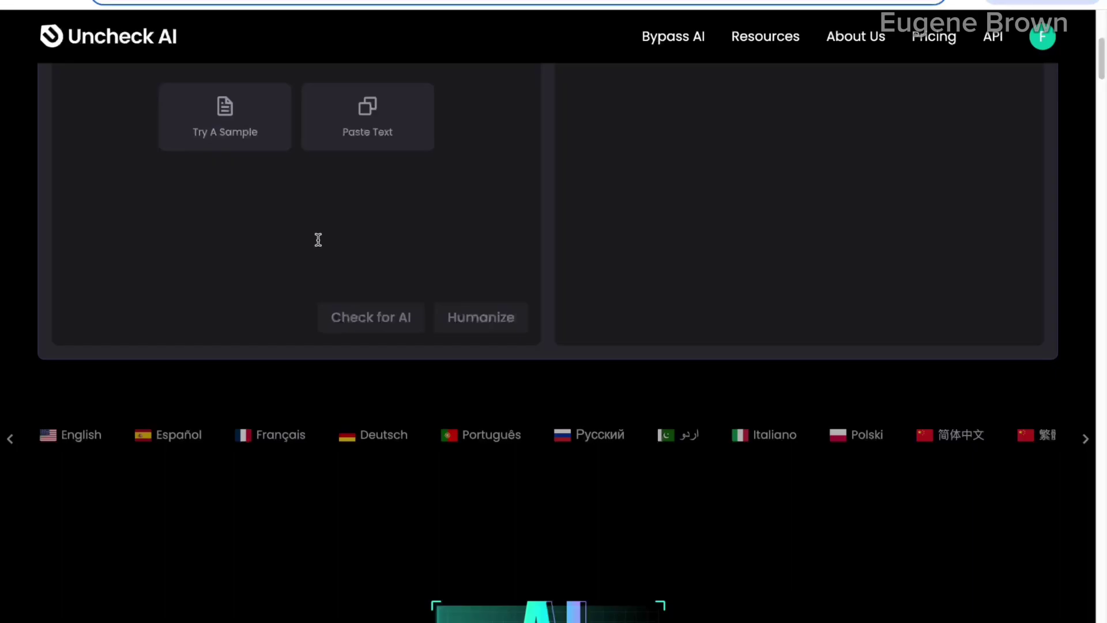
{"action": "scroll", "coordinate": [348, 279], "scroll_direction": "up", "scroll_amount": 5}
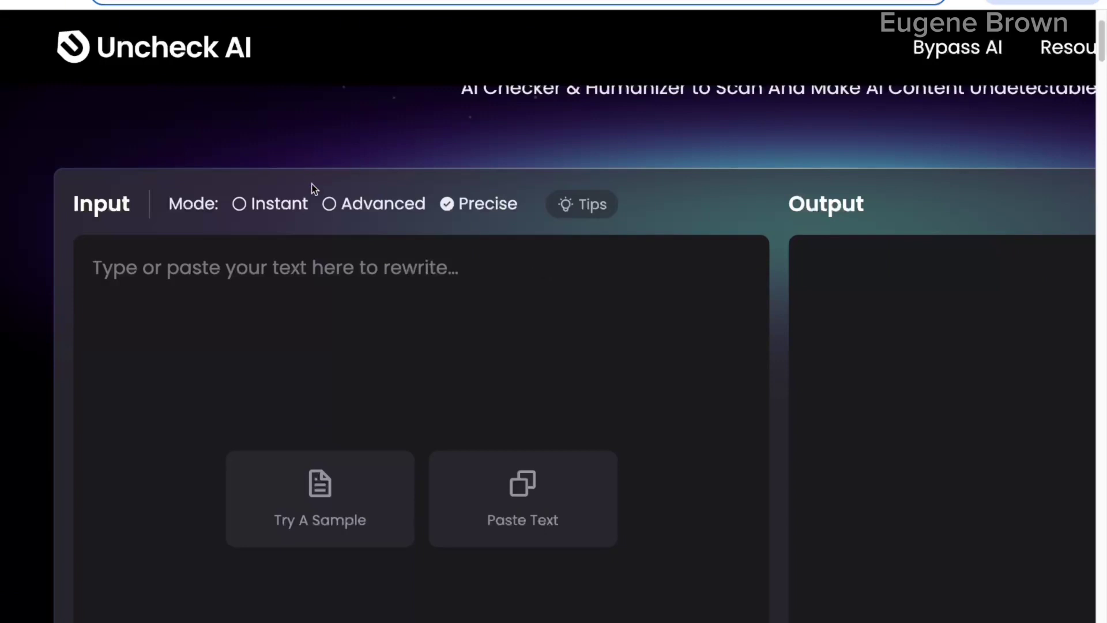
{"action": "scroll", "coordinate": [300, 198], "scroll_direction": "up", "scroll_amount": 3}
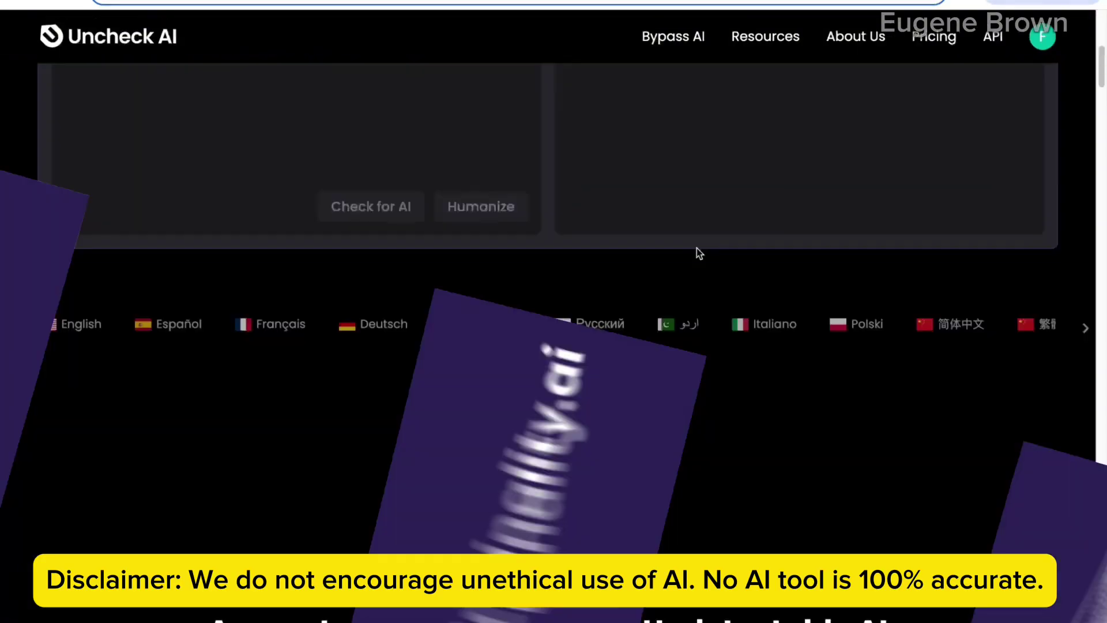
{"action": "scroll", "coordinate": [696, 248], "scroll_direction": "down", "scroll_amount": 1}
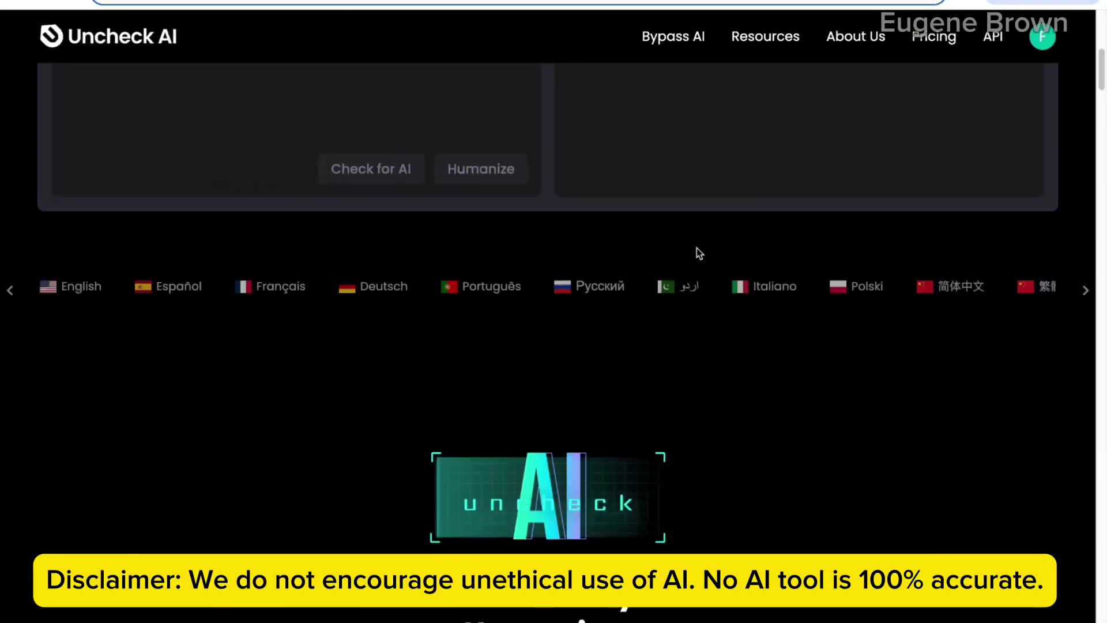
{"action": "scroll", "coordinate": [697, 248], "scroll_direction": "up", "scroll_amount": 7}
{"action": "scroll", "coordinate": [697, 248], "scroll_direction": "down", "scroll_amount": 1}
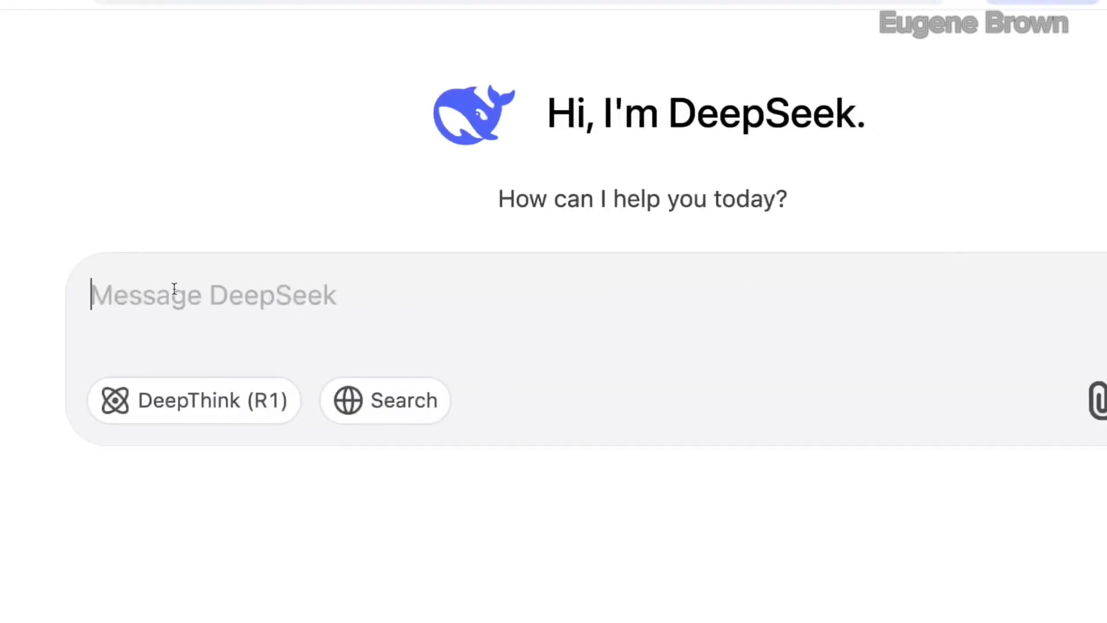
{"action": "type", "text": "Write"}
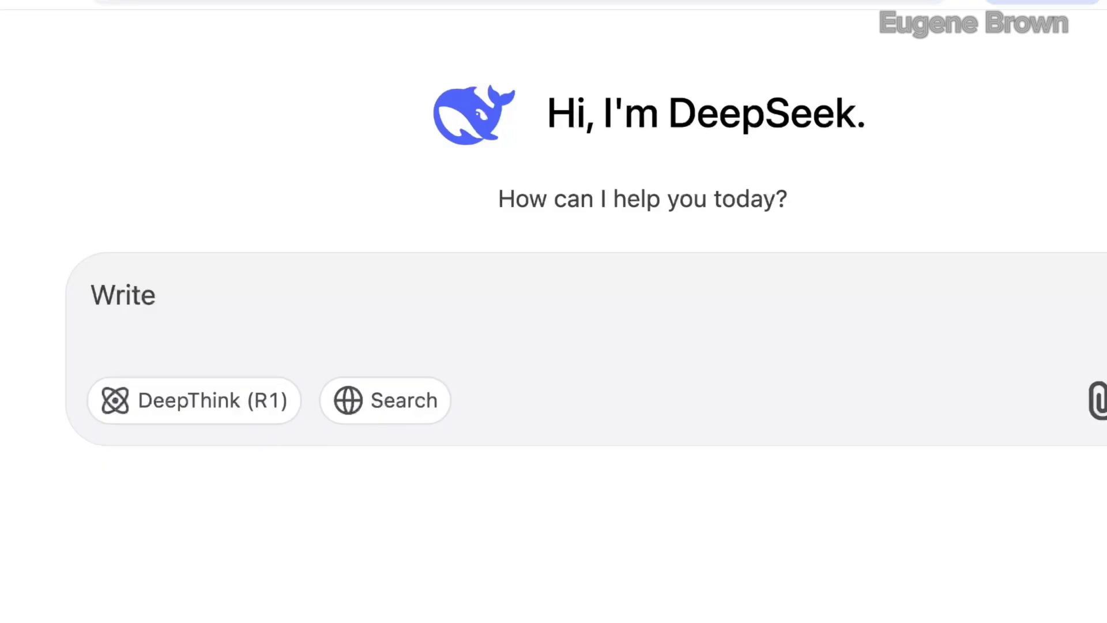
{"action": "type", "text": " a short essay about the president of USA"}
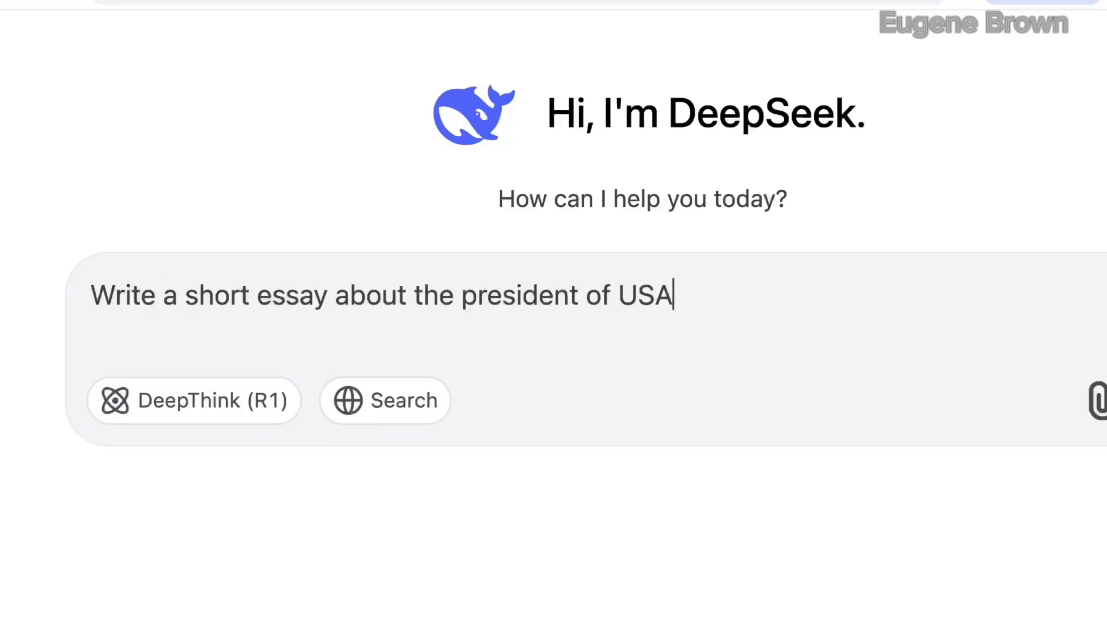
{"action": "key", "text": "Return"}
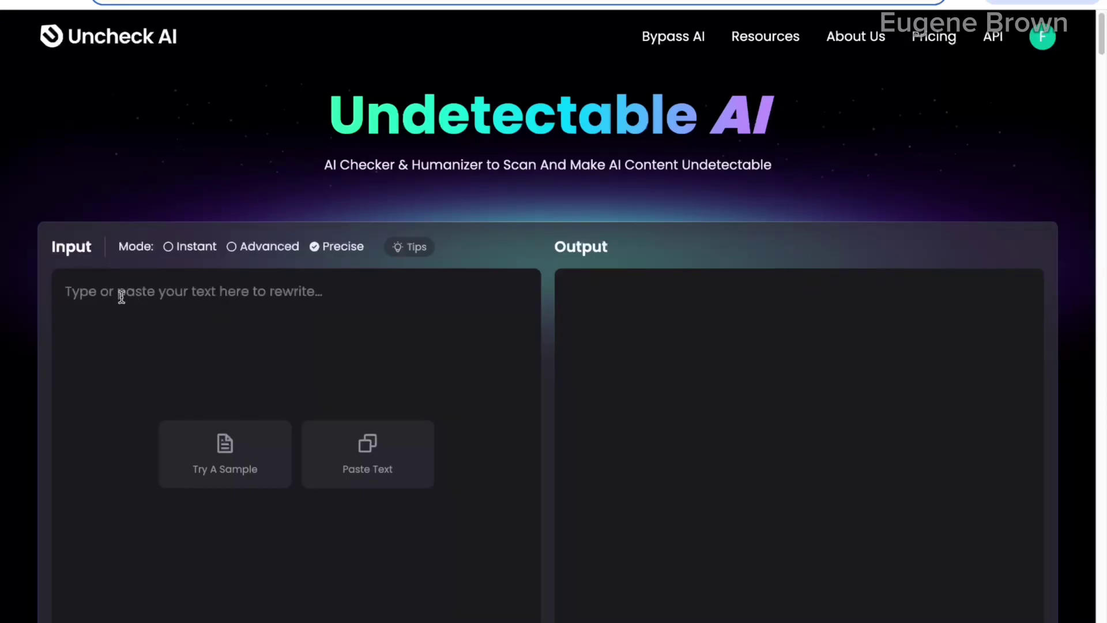
Step: Paste the DeepSeek essay into Uncheck AI's input and run Check for AI
{"action": "key", "text": "ctrl+v"}
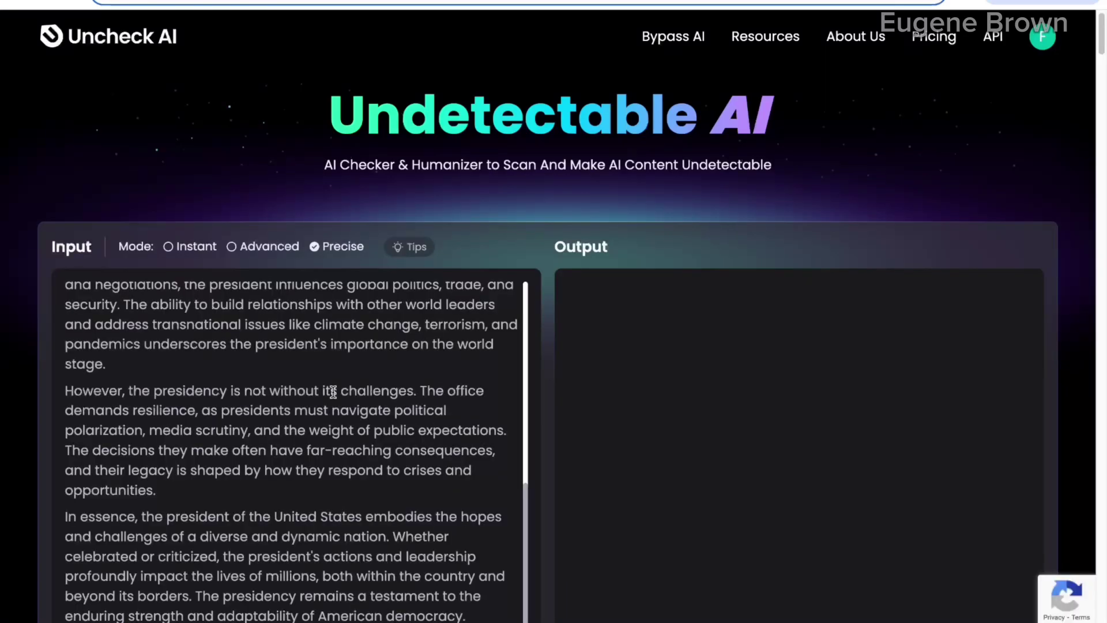
{"action": "scroll", "coordinate": [334, 390], "scroll_direction": "down", "scroll_amount": 2}
{"action": "scroll", "coordinate": [548, 358], "scroll_direction": "down", "scroll_amount": 2}
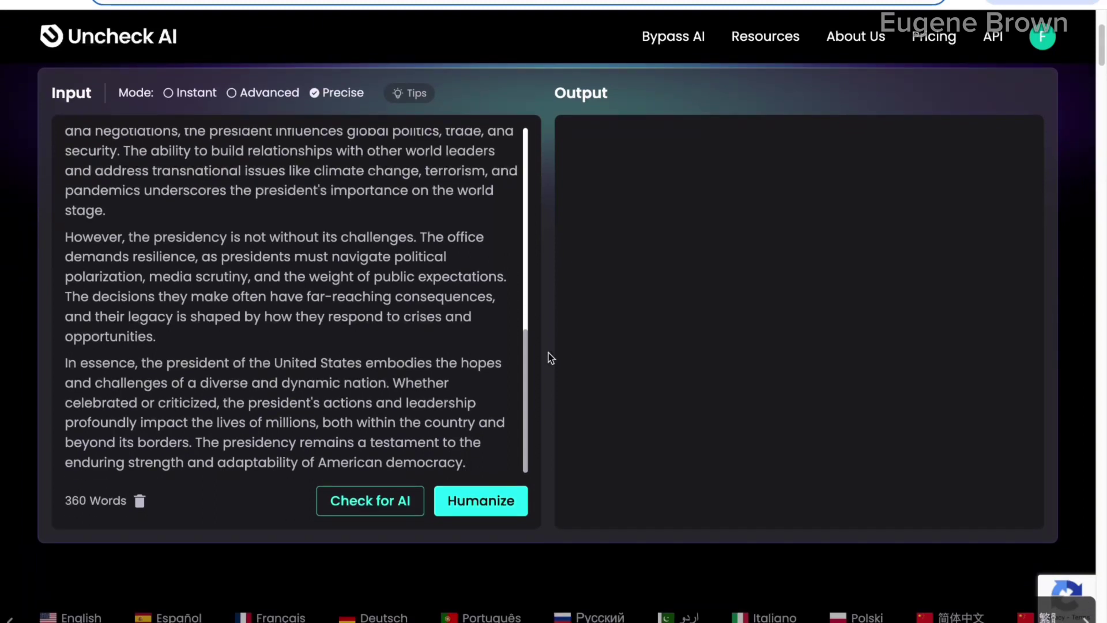
{"action": "left_click", "coordinate": [367, 501]}
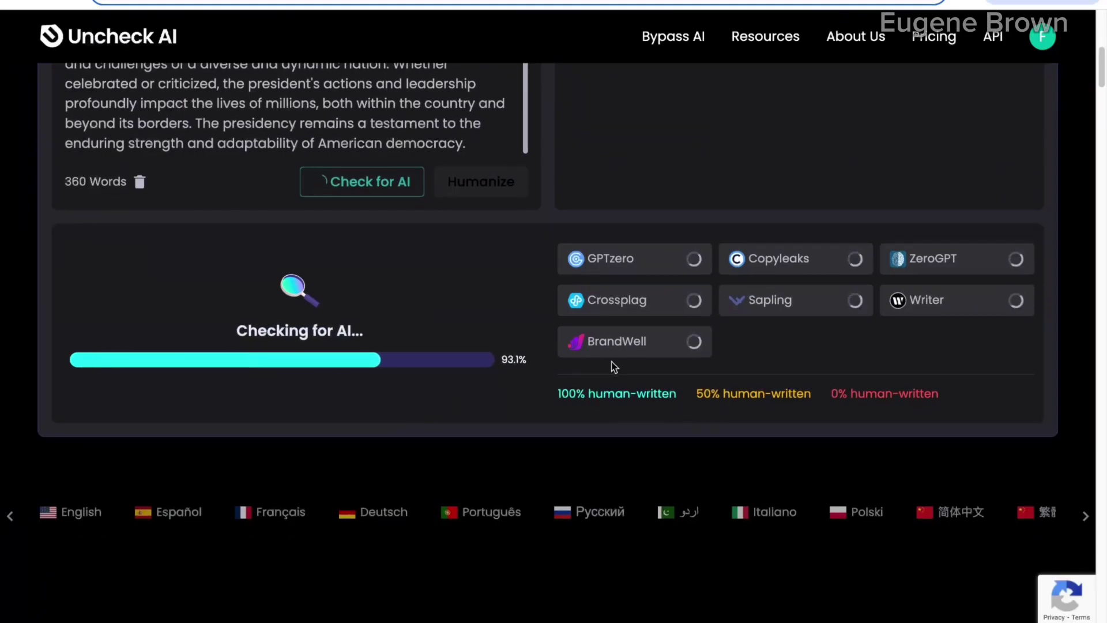
Step: Zoom in and review the verdict: AI-generated, 0% human-written on every detector
{"action": "key", "text": "ctrl+plus"}
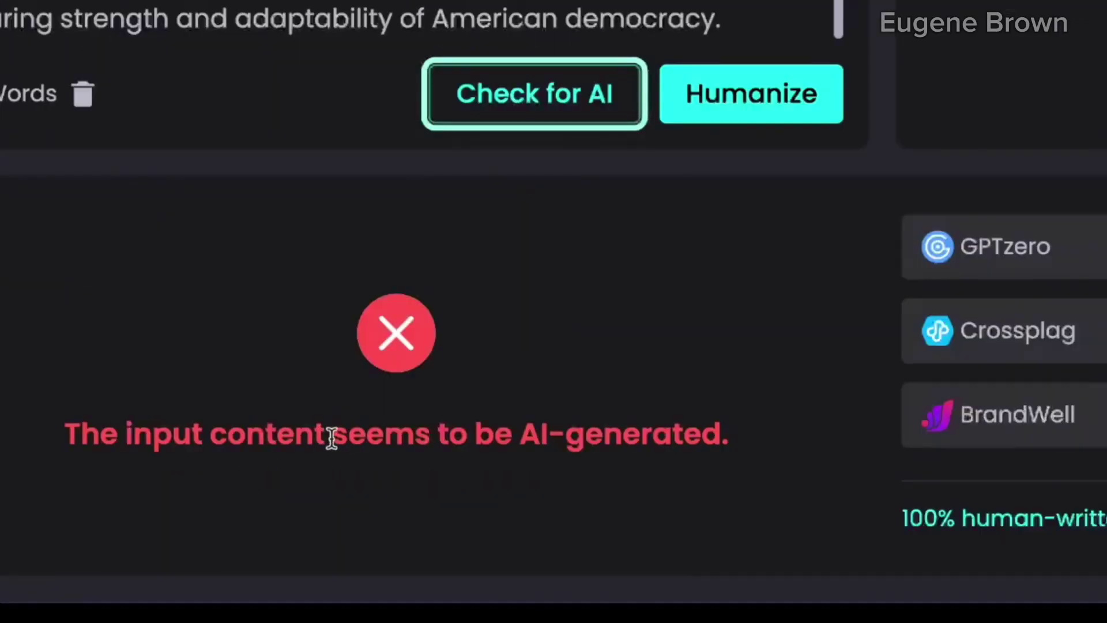
{"action": "left_click_drag", "start_coordinate": [332, 438], "coordinate": [729, 437]}
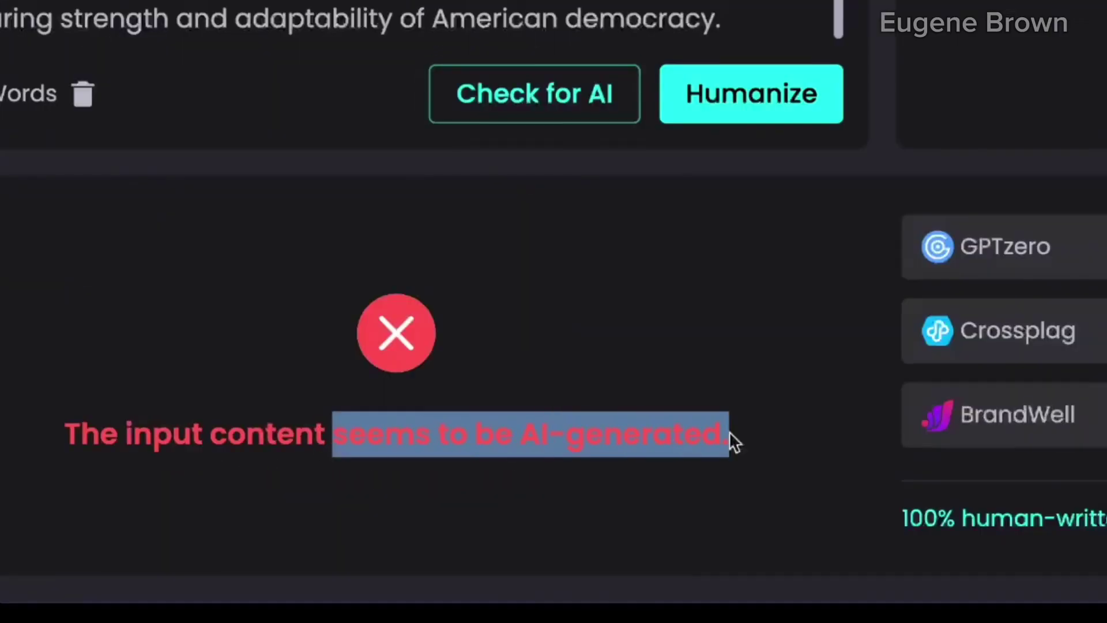
{"action": "left_click", "coordinate": [740, 346]}
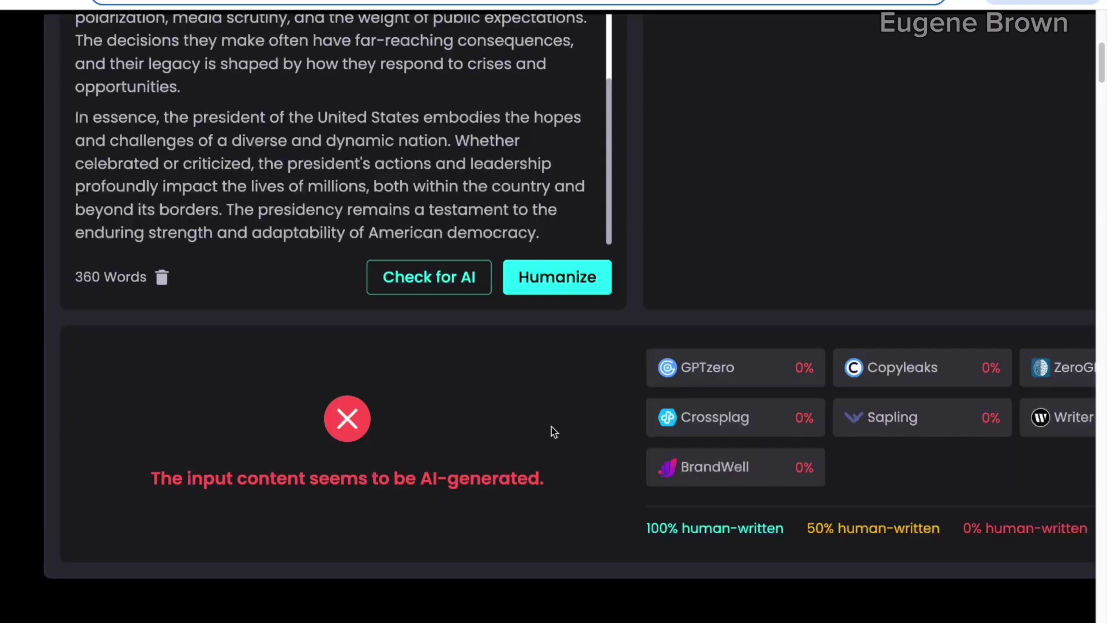
{"action": "scroll", "coordinate": [551, 429], "scroll_direction": "right", "scroll_amount": 4}
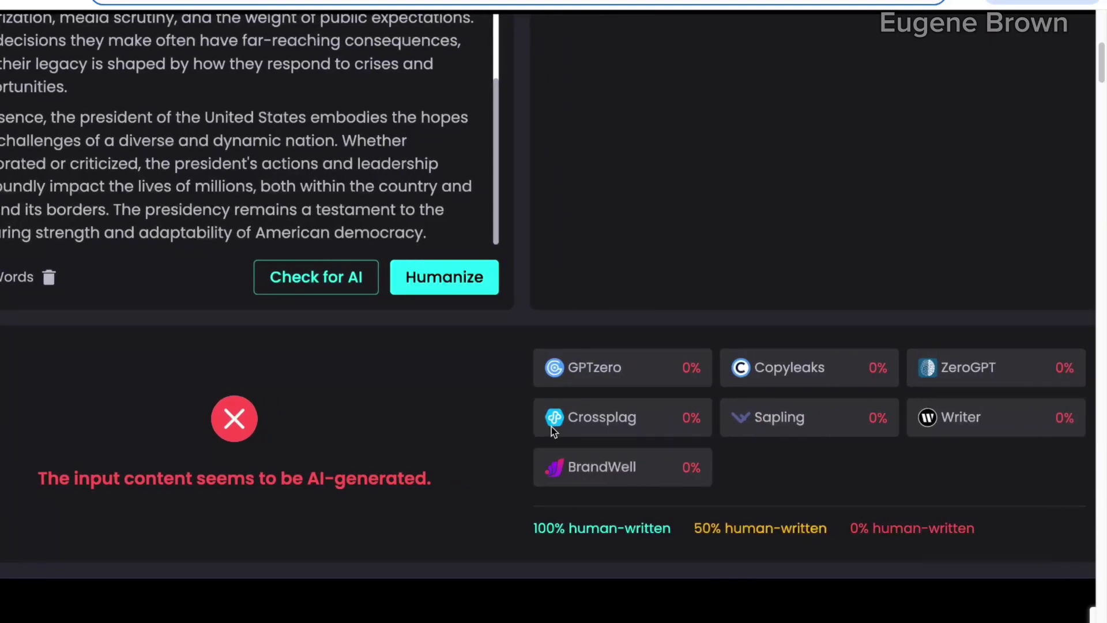
{"action": "scroll", "coordinate": [553, 431], "scroll_direction": "right", "scroll_amount": 1}
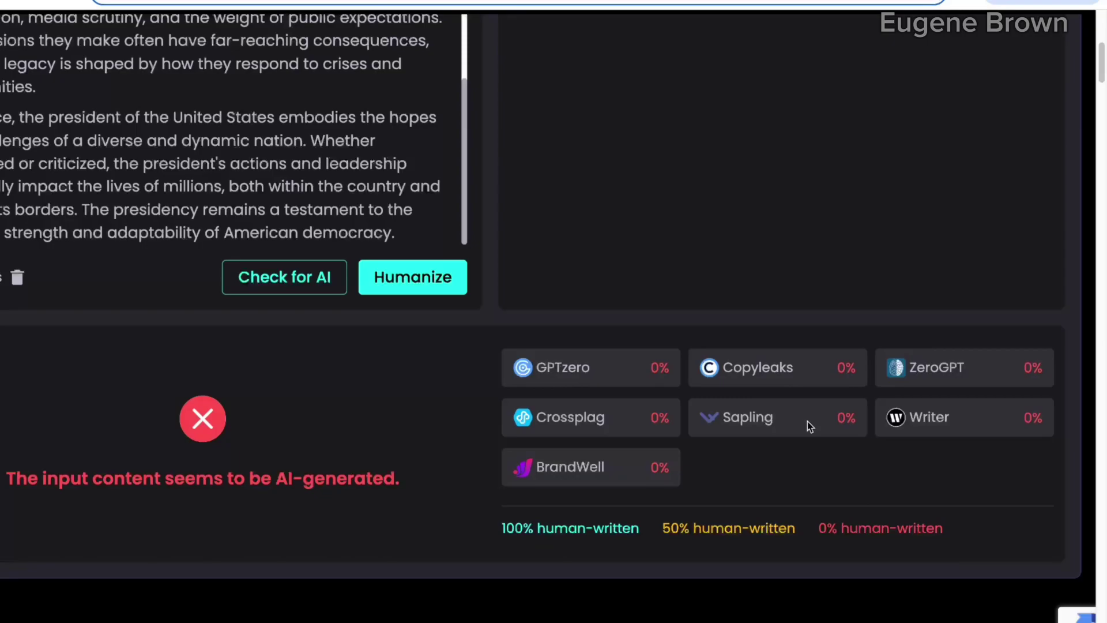
{"action": "scroll", "coordinate": [819, 419], "scroll_direction": "right", "scroll_amount": 2}
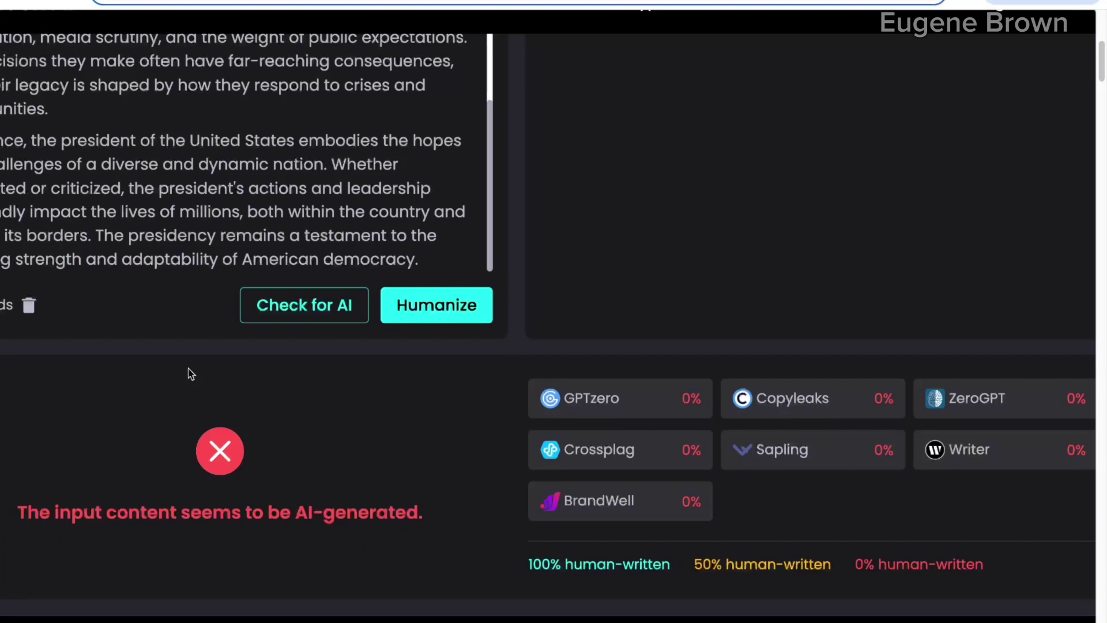
{"action": "scroll", "coordinate": [188, 372], "scroll_direction": "up", "scroll_amount": 10}
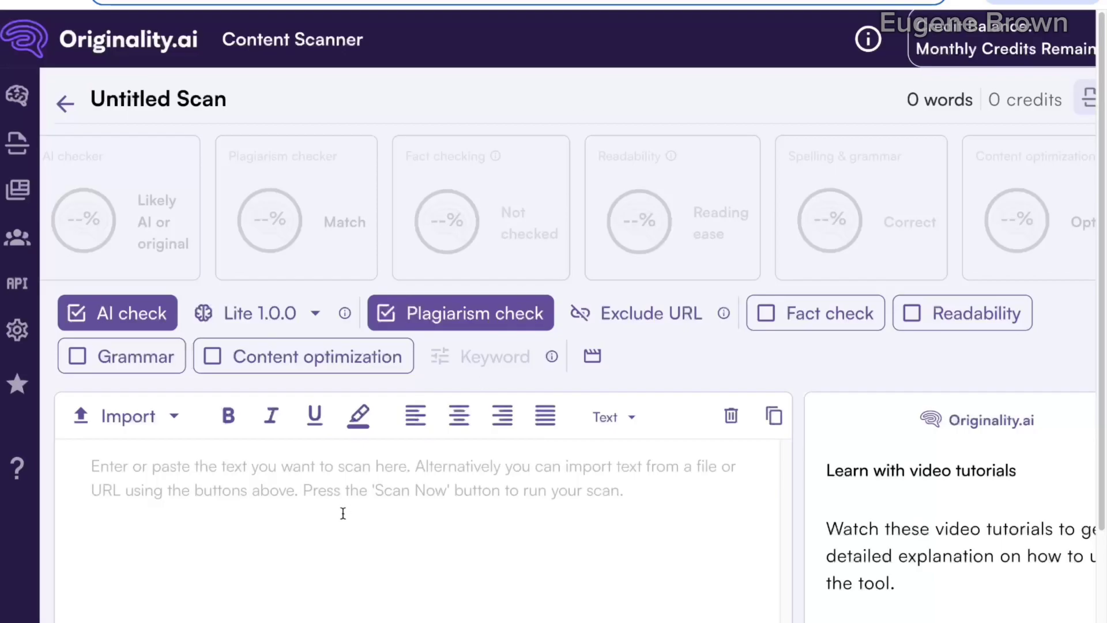
Step: Paste the presidency essay into Originality.ai's Content Scanner and scan it
{"action": "scroll", "coordinate": [343, 513], "scroll_direction": "down", "scroll_amount": 3}
{"action": "left_click", "coordinate": [100, 282]}
{"action": "key", "text": "ctrl+v"}
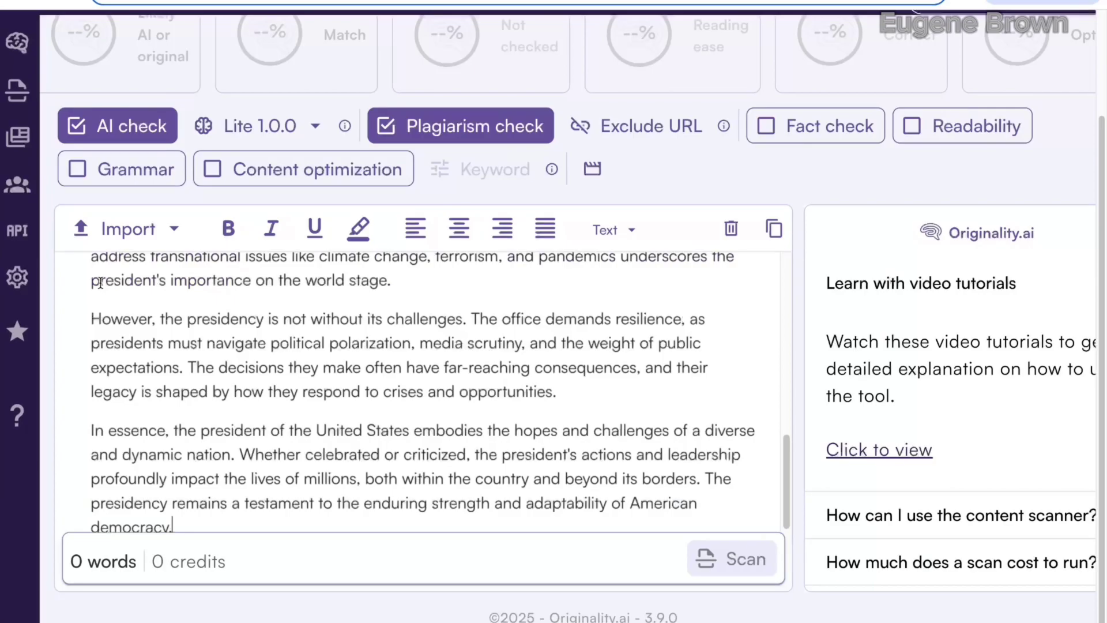
{"action": "scroll", "coordinate": [240, 350], "scroll_direction": "up", "scroll_amount": 4}
{"action": "scroll", "coordinate": [240, 350], "scroll_direction": "down", "scroll_amount": 3}
{"action": "scroll", "coordinate": [240, 350], "scroll_direction": "down", "scroll_amount": 3}
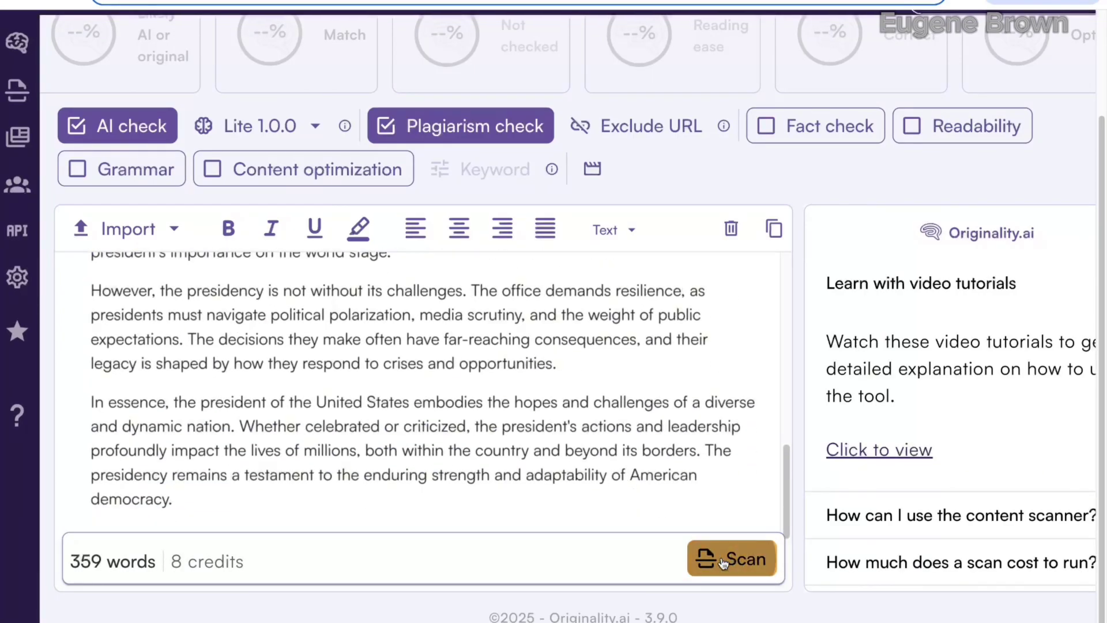
{"action": "left_click", "coordinate": [728, 559]}
Step: Review the scan result: Likely AI at 100% confidence, 0% plagiarism matches
{"action": "scroll", "coordinate": [920, 372], "scroll_direction": "down", "scroll_amount": 2}
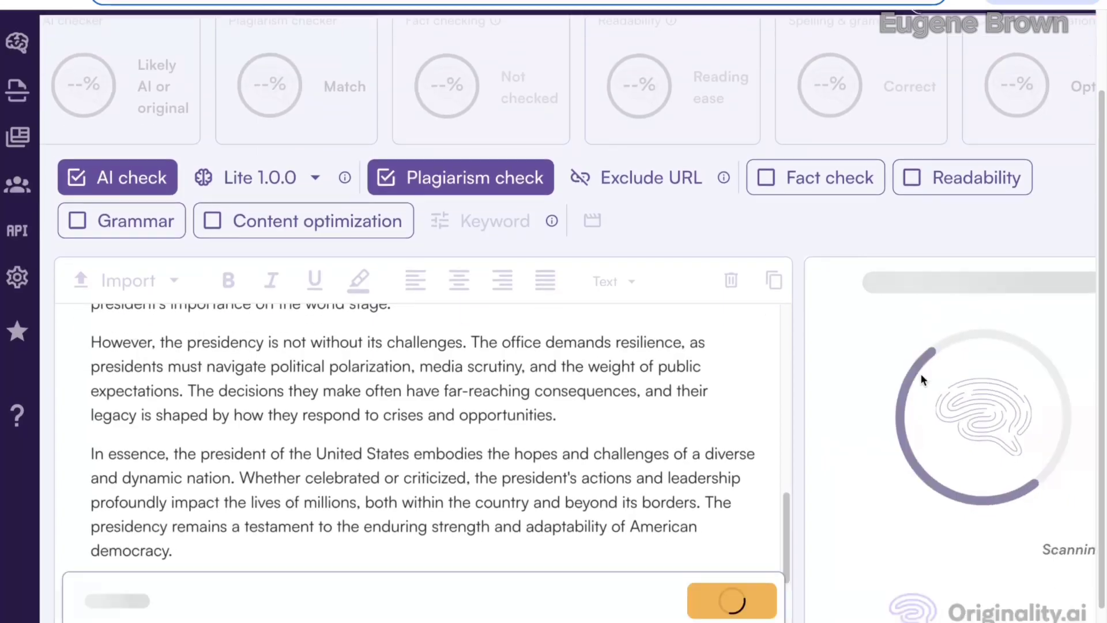
{"action": "scroll", "coordinate": [920, 372], "scroll_direction": "right", "scroll_amount": 2}
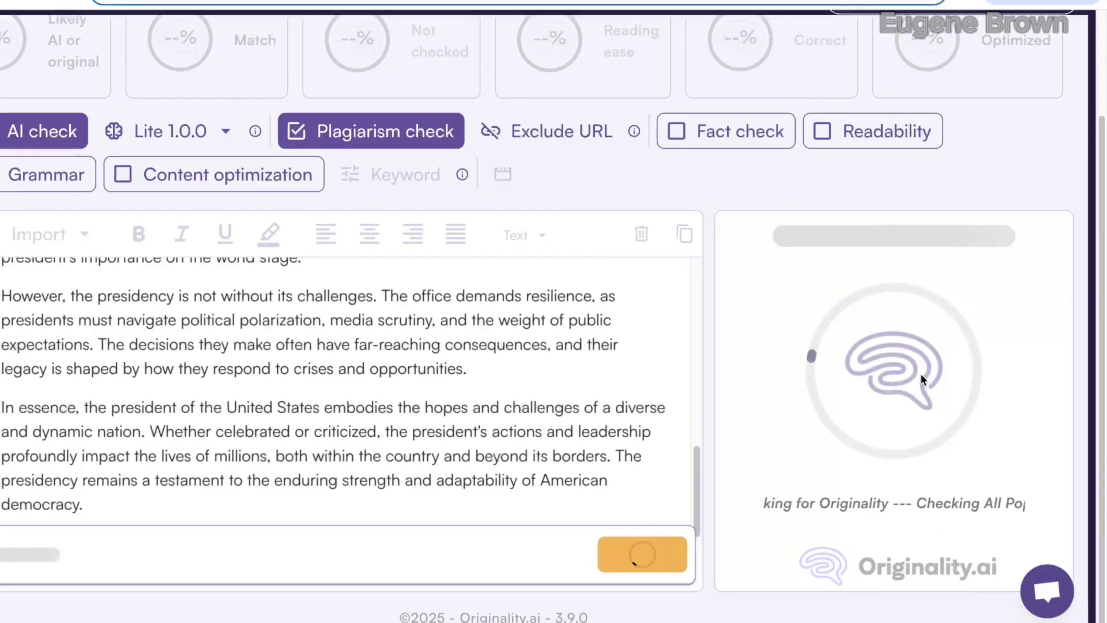
{"action": "mouse_move", "coordinate": [954, 490]}
{"action": "scroll", "coordinate": [1006, 411], "scroll_direction": "down", "scroll_amount": 2}
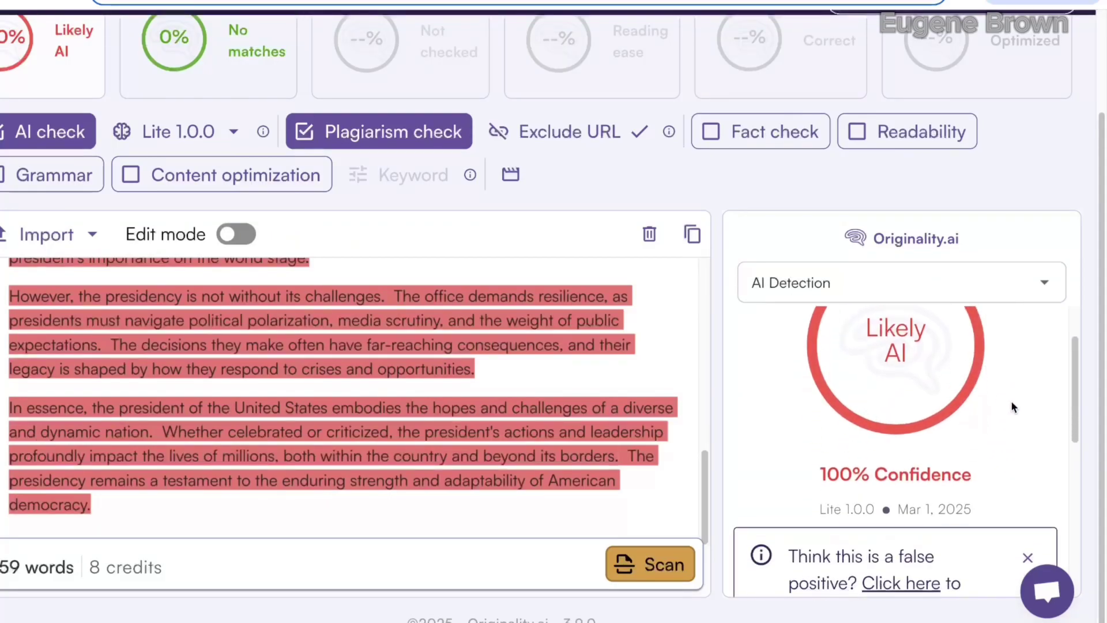
{"action": "scroll", "coordinate": [1013, 408], "scroll_direction": "up", "scroll_amount": 2}
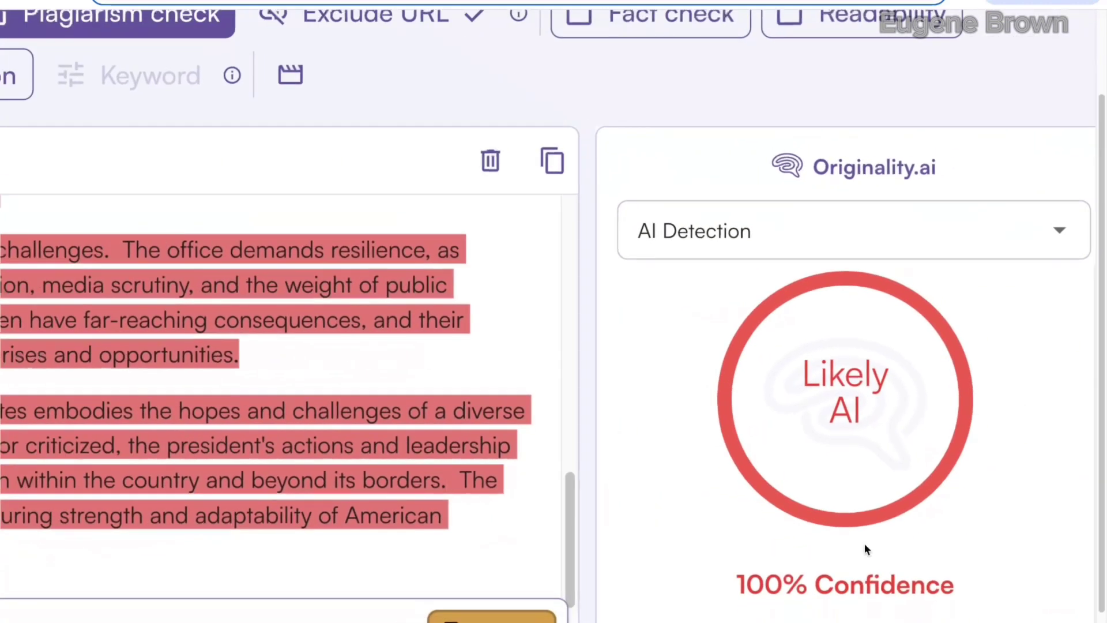
{"action": "mouse_move", "coordinate": [857, 487]}
{"action": "mouse_move", "coordinate": [308, 413]}
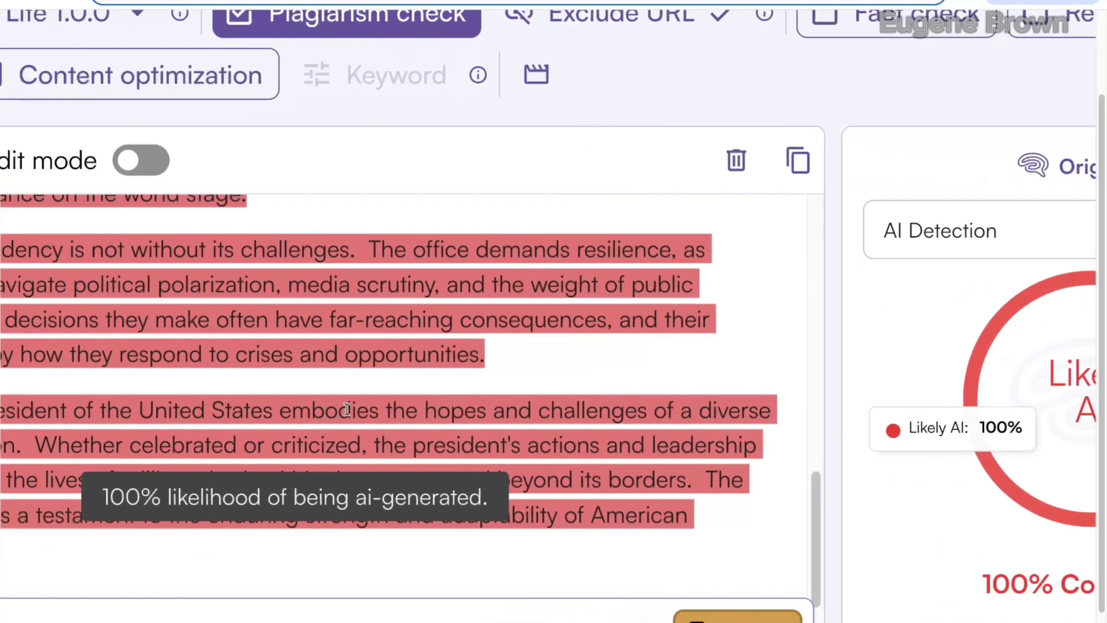
{"action": "scroll", "coordinate": [347, 409], "scroll_direction": "up", "scroll_amount": 5}
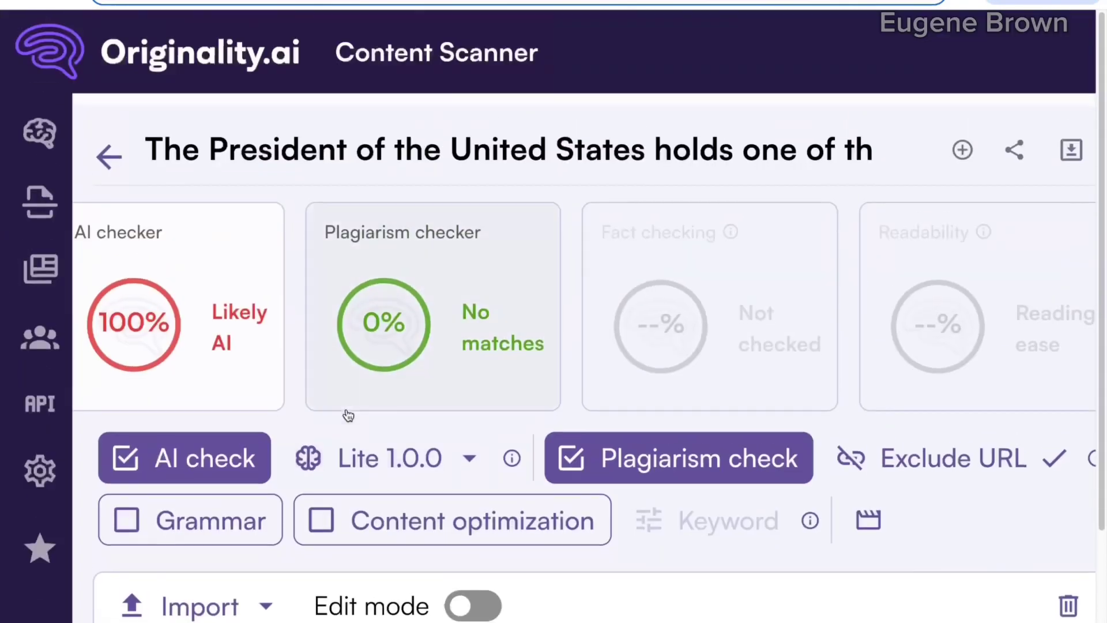
{"action": "scroll", "coordinate": [349, 414], "scroll_direction": "down", "scroll_amount": 6}
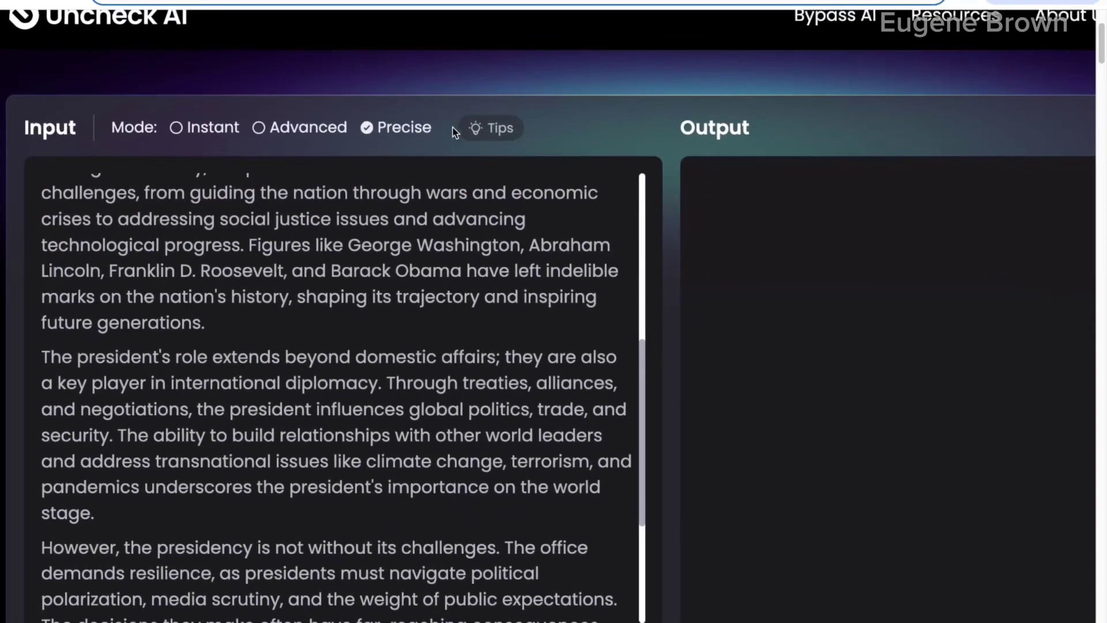
Step: Humanize the presidency essay in Precise mode and view the rewritten output
{"action": "scroll", "coordinate": [438, 127], "scroll_direction": "down", "scroll_amount": 2}
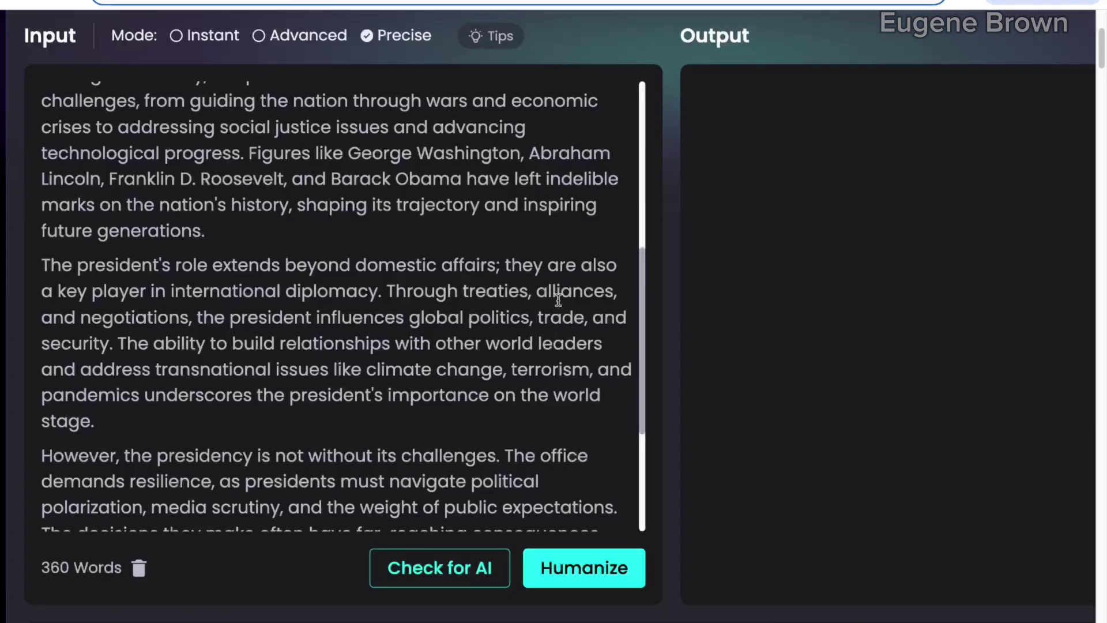
{"action": "scroll", "coordinate": [603, 568], "scroll_direction": "down", "scroll_amount": 1}
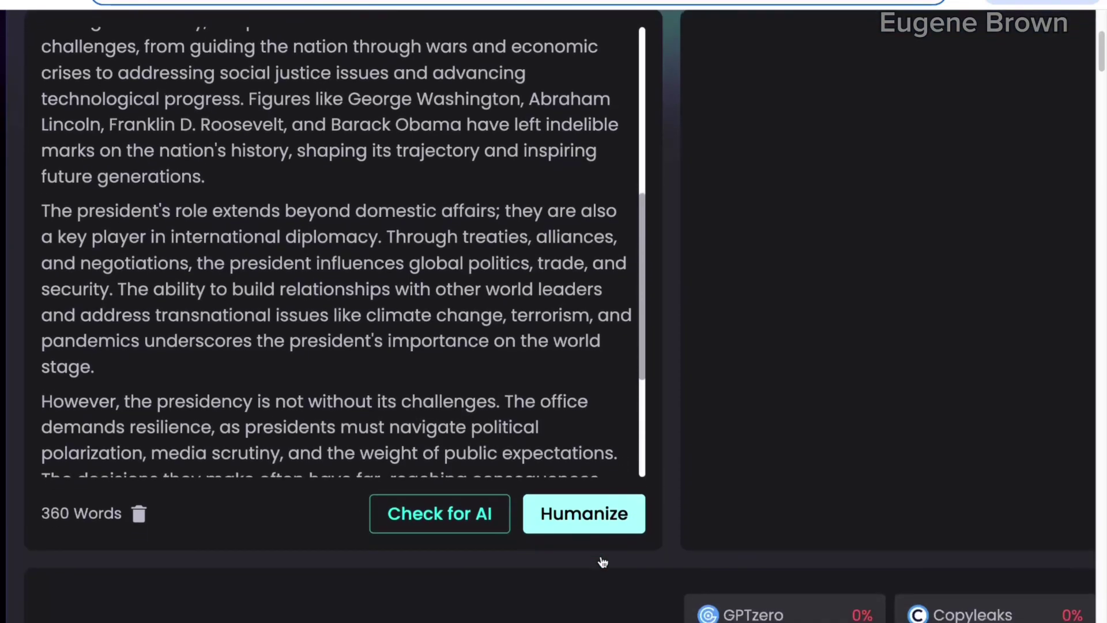
{"action": "left_click", "coordinate": [587, 516]}
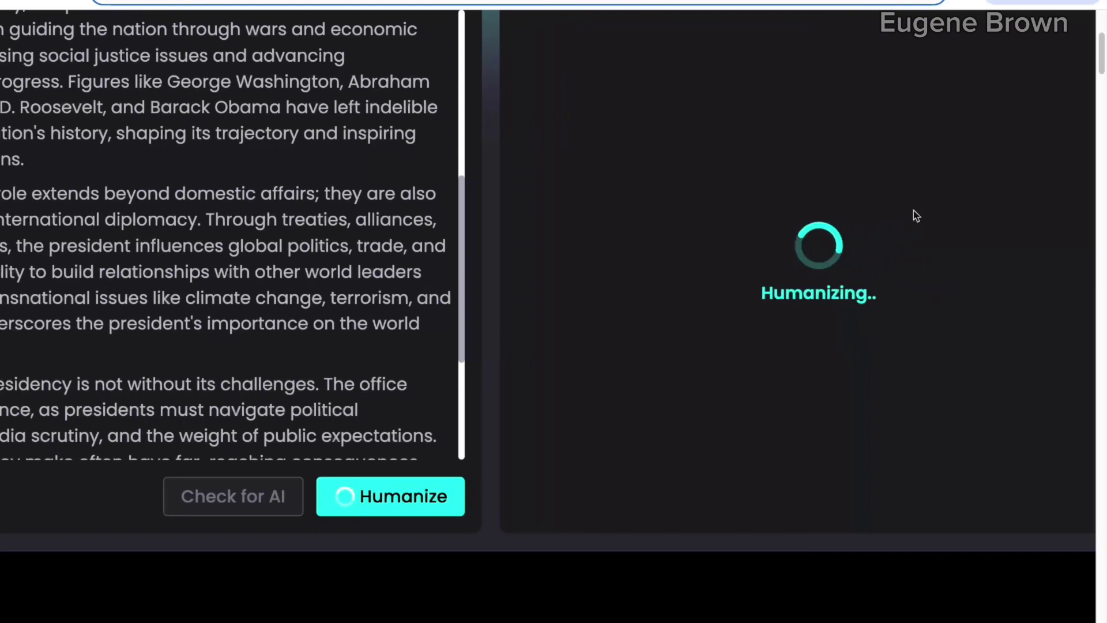
{"action": "scroll", "coordinate": [790, 289], "scroll_direction": "up", "scroll_amount": 3}
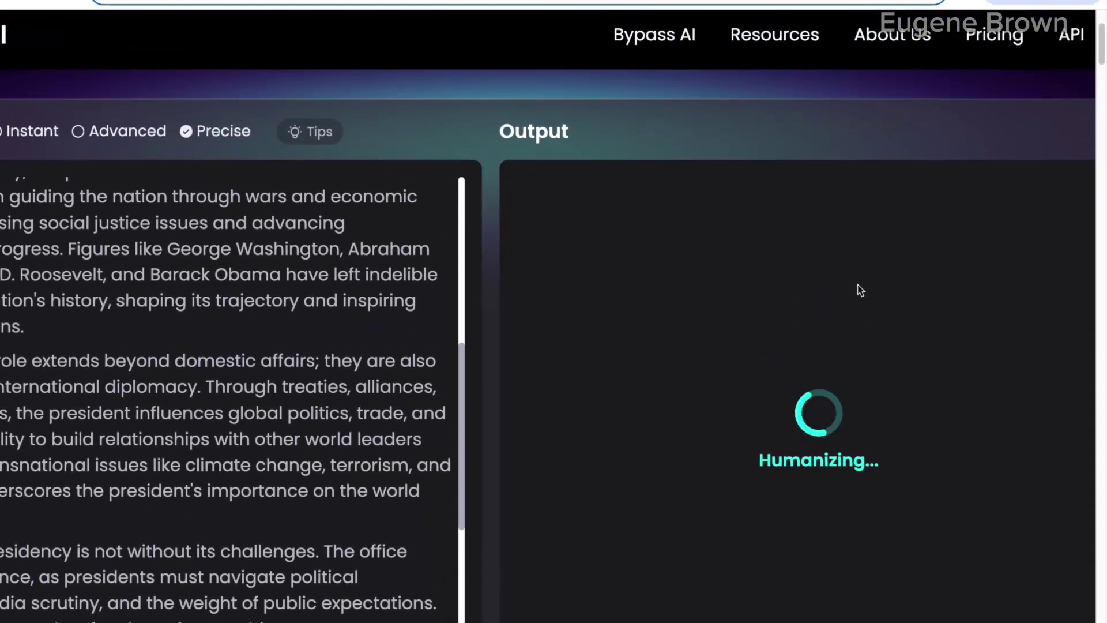
{"action": "scroll", "coordinate": [860, 290], "scroll_direction": "up", "scroll_amount": 1}
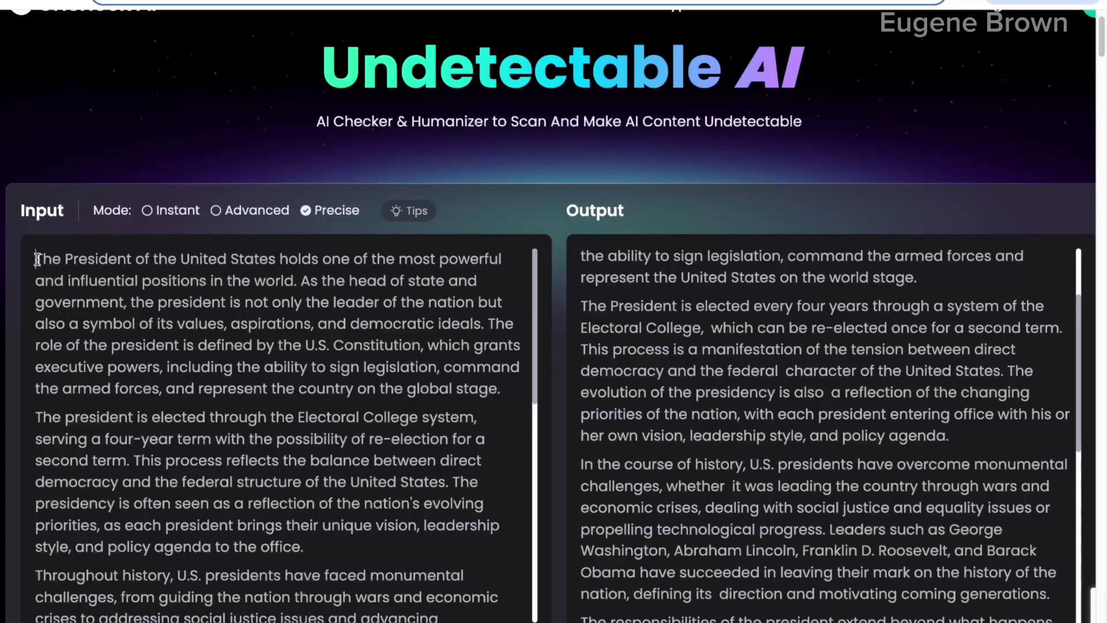
{"action": "left_click_drag", "start_coordinate": [37, 259], "coordinate": [270, 251]}
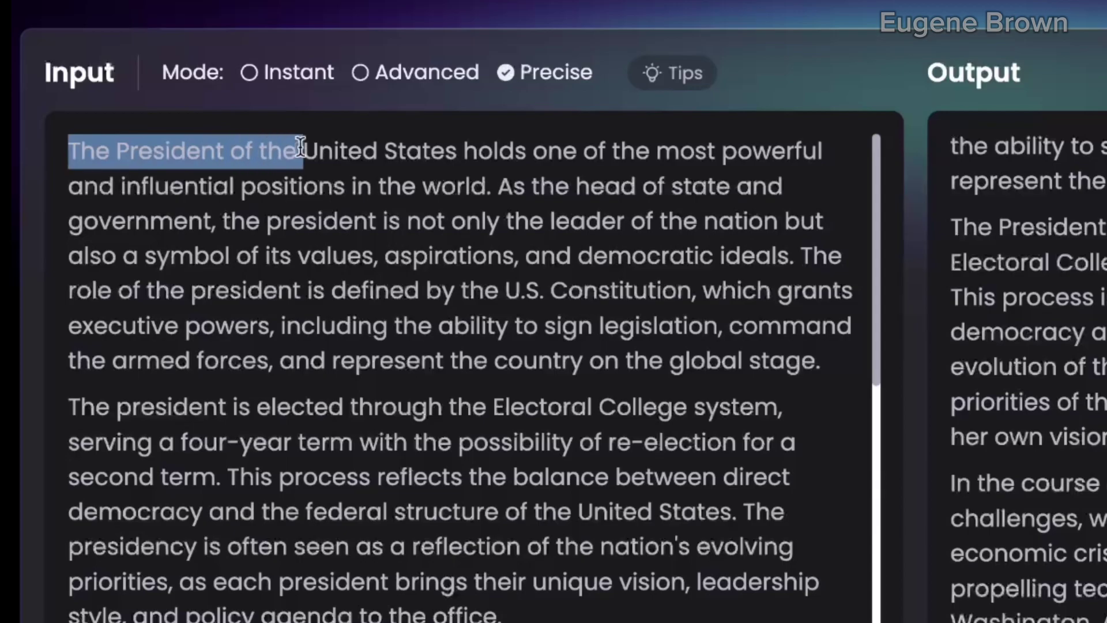
{"action": "left_click_drag", "start_coordinate": [448, 137], "coordinate": [789, 256]}
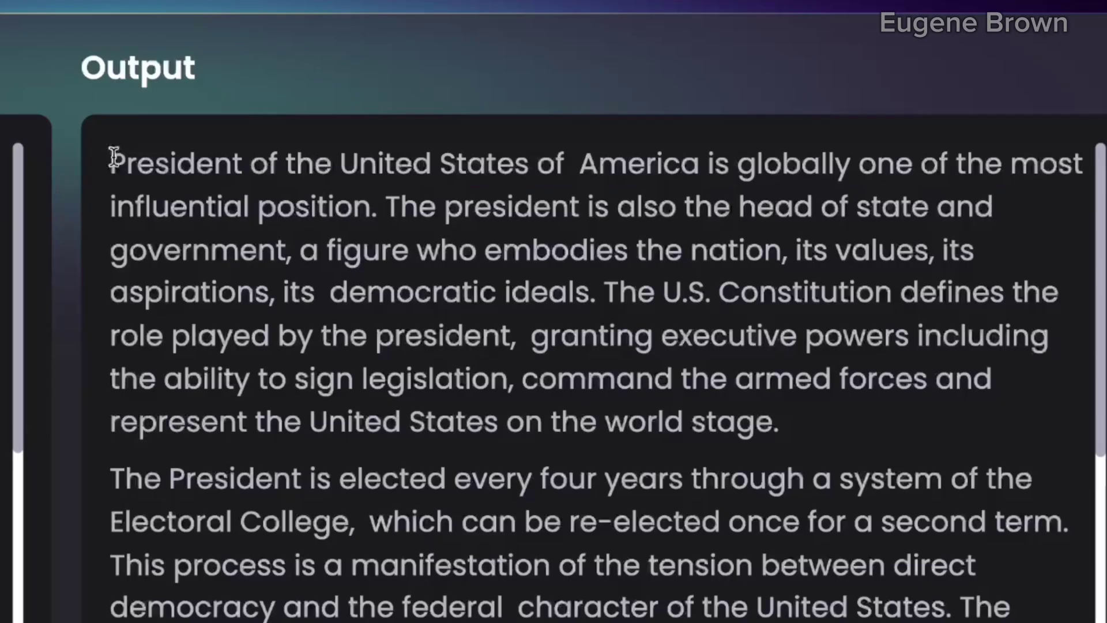
{"action": "left_click_drag", "start_coordinate": [413, 212], "coordinate": [595, 211]}
{"action": "left_click_drag", "start_coordinate": [384, 156], "coordinate": [589, 281]}
{"action": "left_click", "coordinate": [623, 209]}
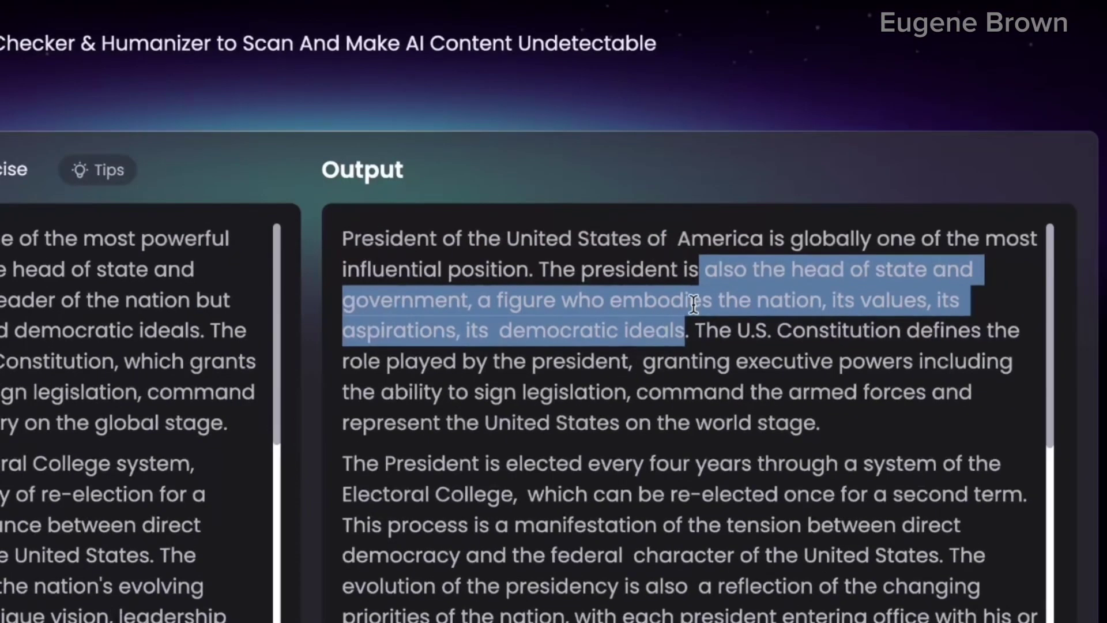
{"action": "scroll", "coordinate": [636, 304], "scroll_direction": "down", "scroll_amount": 2}
{"action": "scroll", "coordinate": [814, 326], "scroll_direction": "down", "scroll_amount": 3}
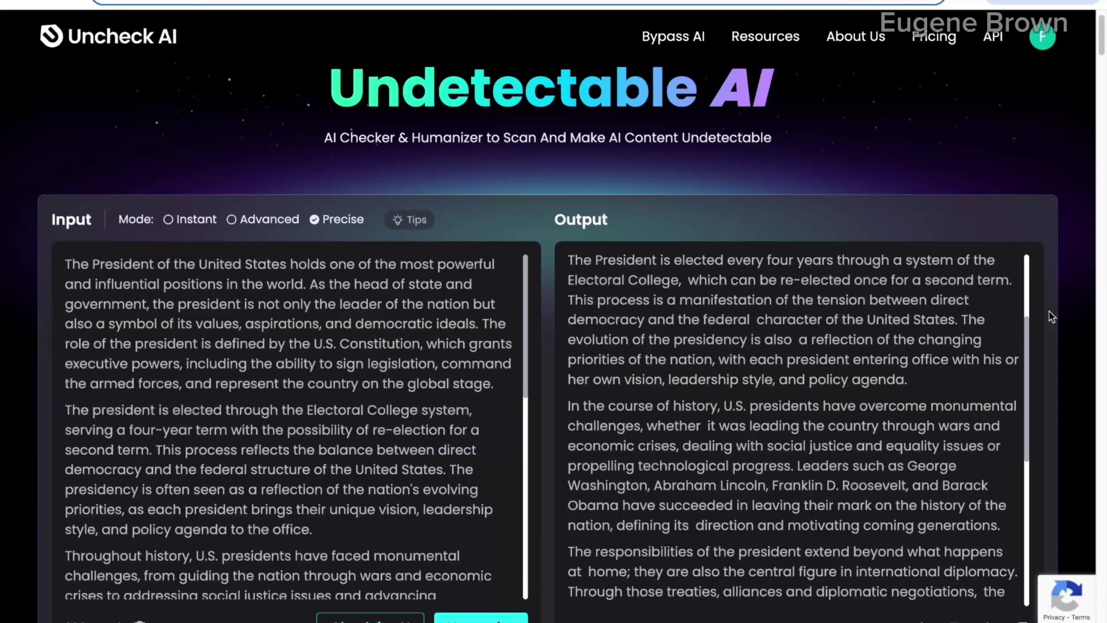
Step: Scroll to the results showing the 369-word output 100% human on all seven detectors
{"action": "scroll", "coordinate": [1049, 310], "scroll_direction": "down", "scroll_amount": 3}
{"action": "scroll", "coordinate": [1049, 310], "scroll_direction": "down", "scroll_amount": 2}
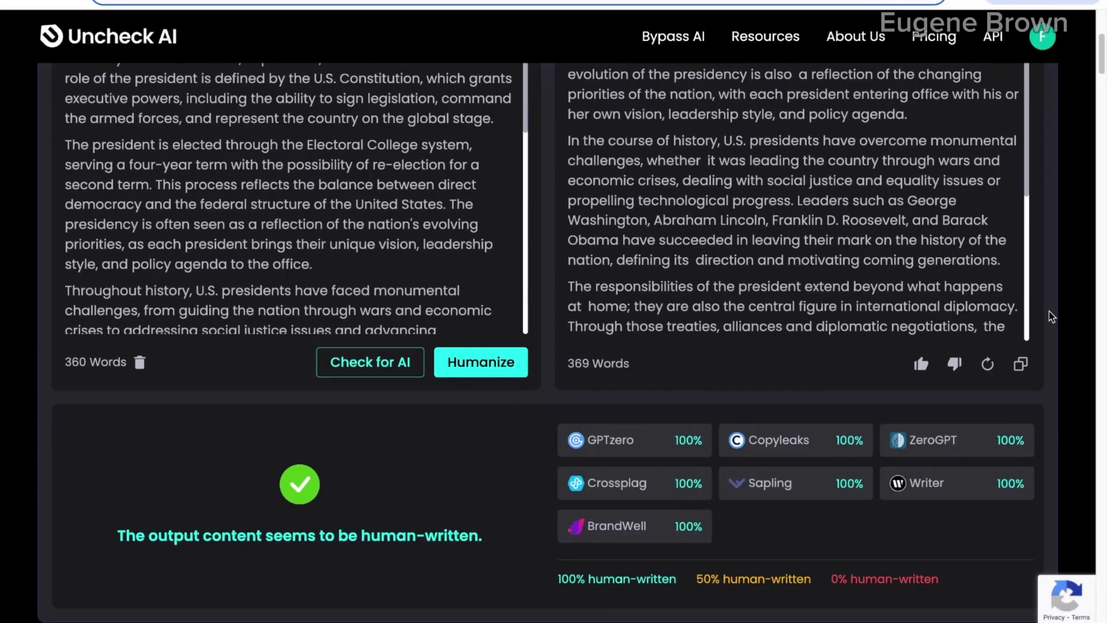
{"action": "scroll", "coordinate": [1049, 312], "scroll_direction": "up", "scroll_amount": 1}
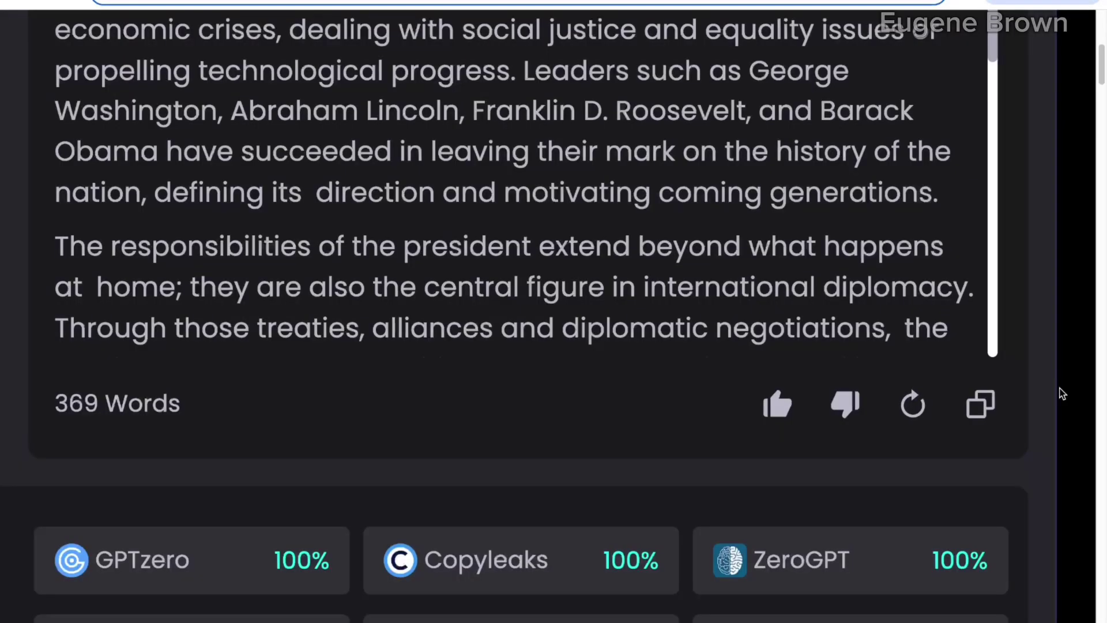
Step: Copy the humanized essay, paste it into Originality.ai's Content Scanner and scan it
{"action": "left_click", "coordinate": [982, 406]}
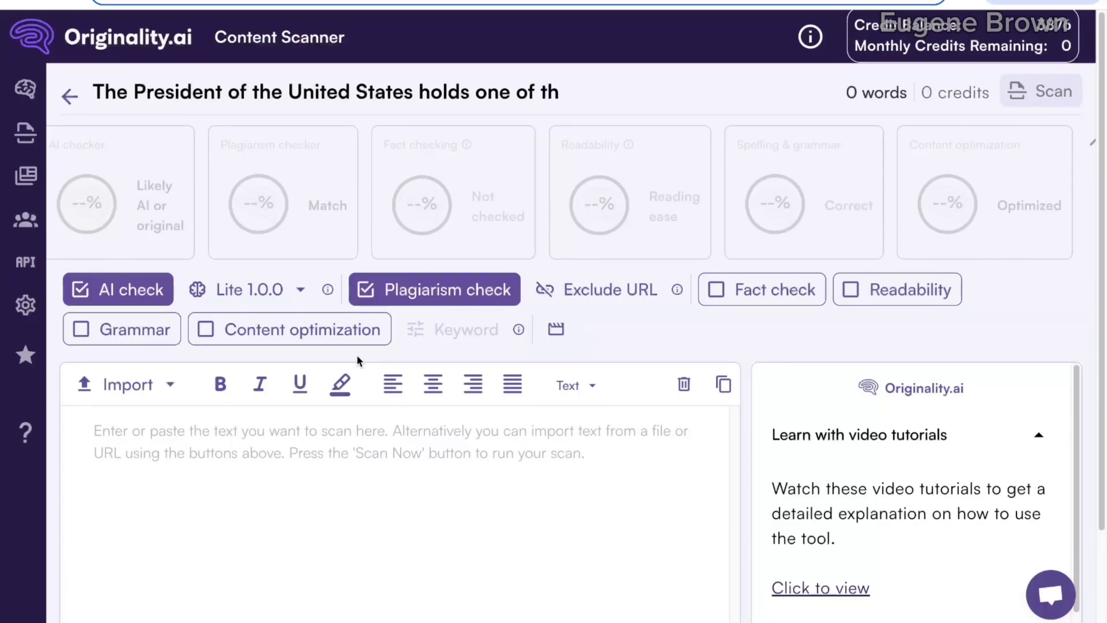
{"action": "scroll", "coordinate": [292, 414], "scroll_direction": "down", "scroll_amount": 1}
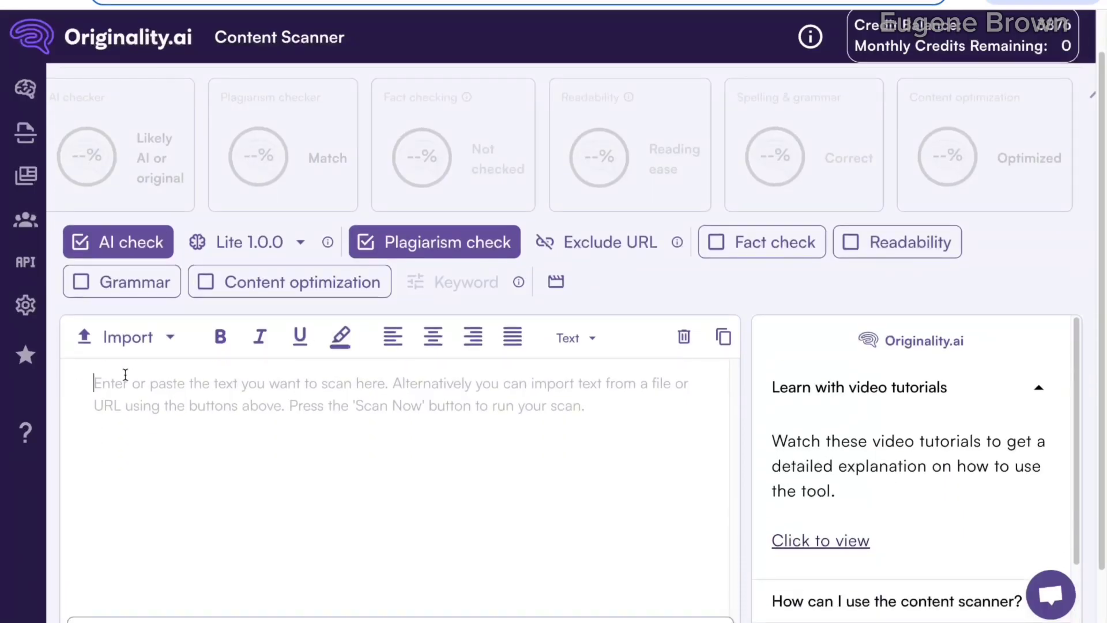
{"action": "key", "text": "ctrl+v"}
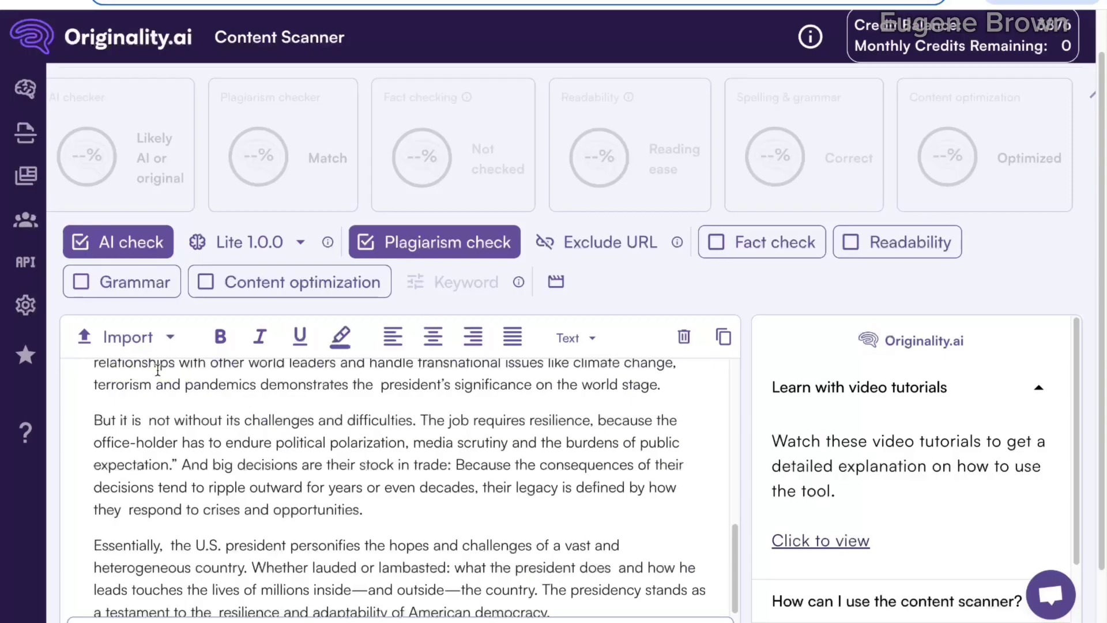
{"action": "scroll", "coordinate": [384, 387], "scroll_direction": "down", "scroll_amount": 2}
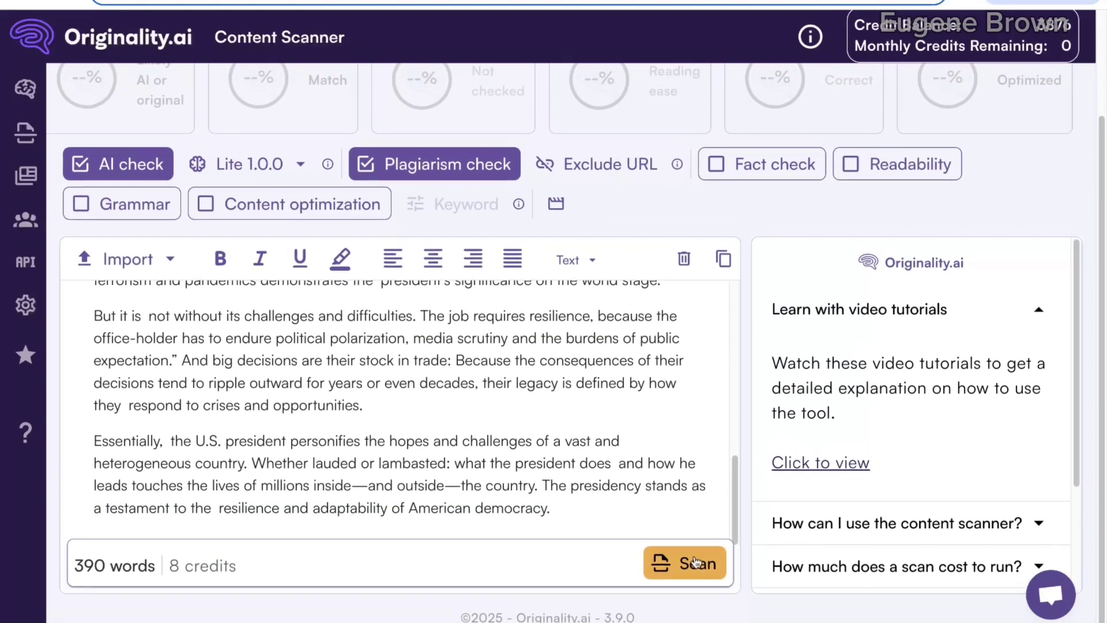
{"action": "left_click", "coordinate": [684, 566]}
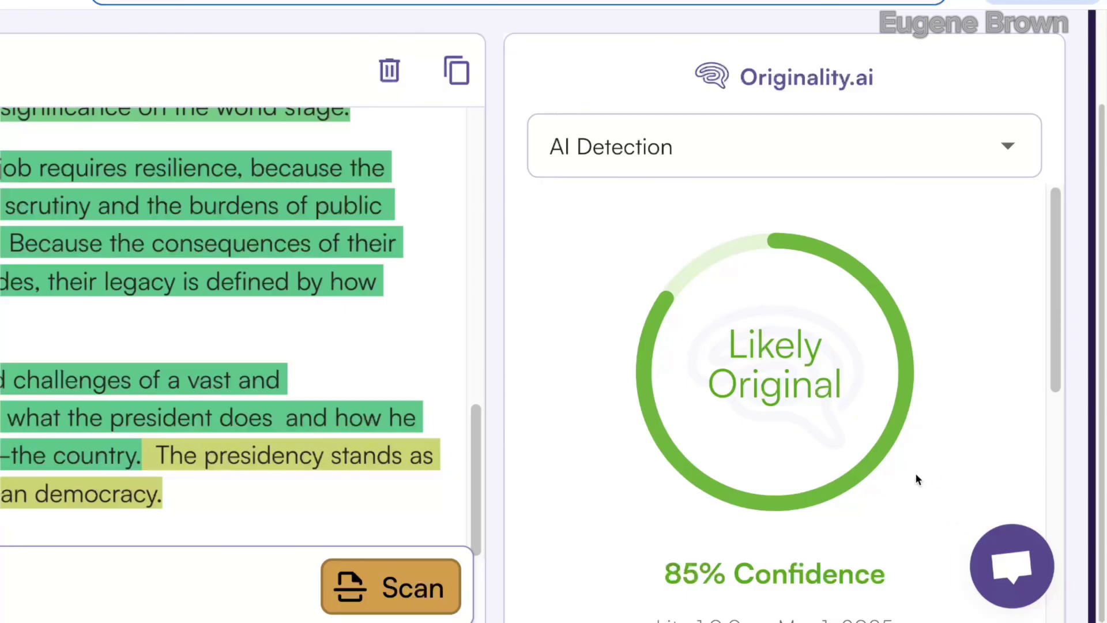
Step: Review Originality.ai's verdict on the humanized essay: Likely Original at 85% confidence
{"action": "scroll", "coordinate": [915, 472], "scroll_direction": "down", "scroll_amount": 2}
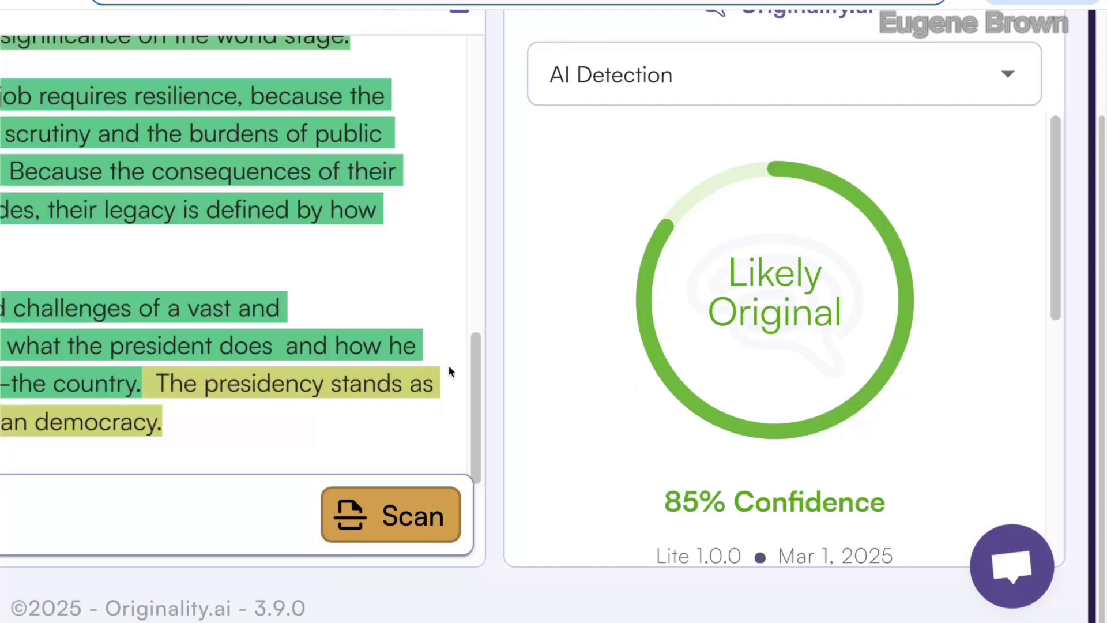
{"action": "scroll", "coordinate": [449, 371], "scroll_direction": "left", "scroll_amount": 3}
{"action": "scroll", "coordinate": [449, 366], "scroll_direction": "left", "scroll_amount": 6}
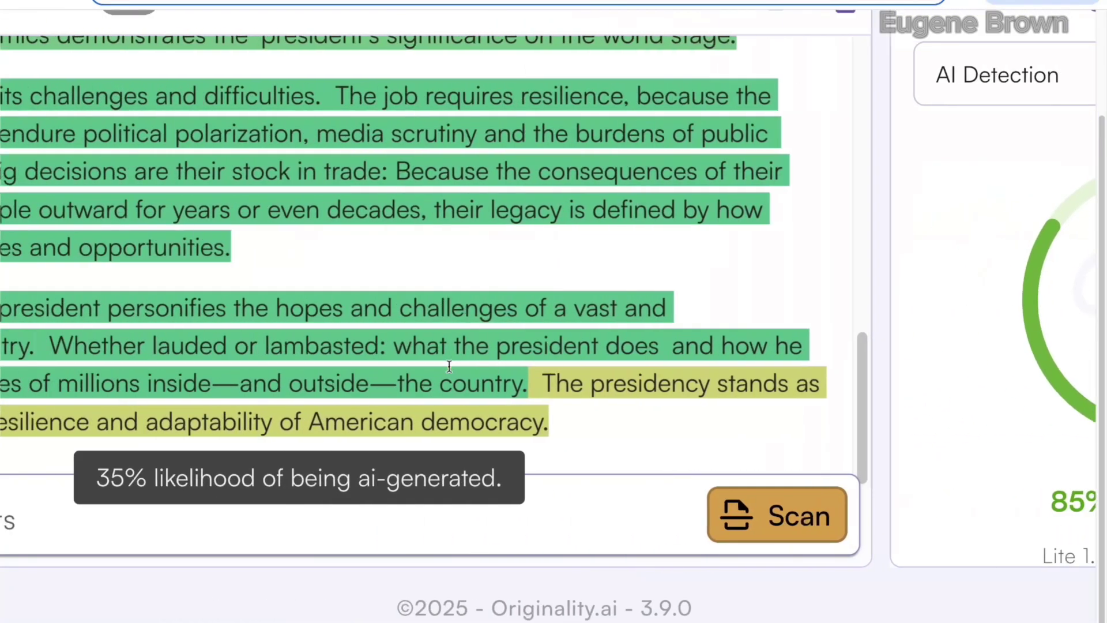
{"action": "scroll", "coordinate": [350, 354], "scroll_direction": "up", "scroll_amount": 3}
{"action": "scroll", "coordinate": [350, 354], "scroll_direction": "up", "scroll_amount": 2}
{"action": "scroll", "coordinate": [403, 457], "scroll_direction": "down", "scroll_amount": 5}
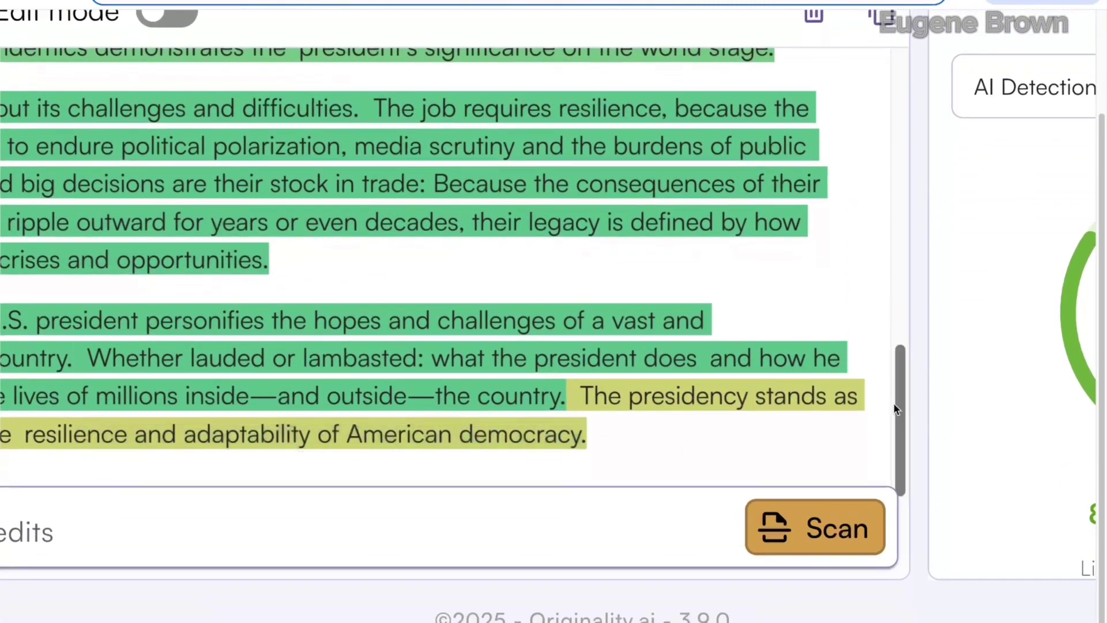
{"action": "left_click_drag", "start_coordinate": [902, 407], "coordinate": [888, 89]}
{"action": "mouse_move", "coordinate": [743, 132]}
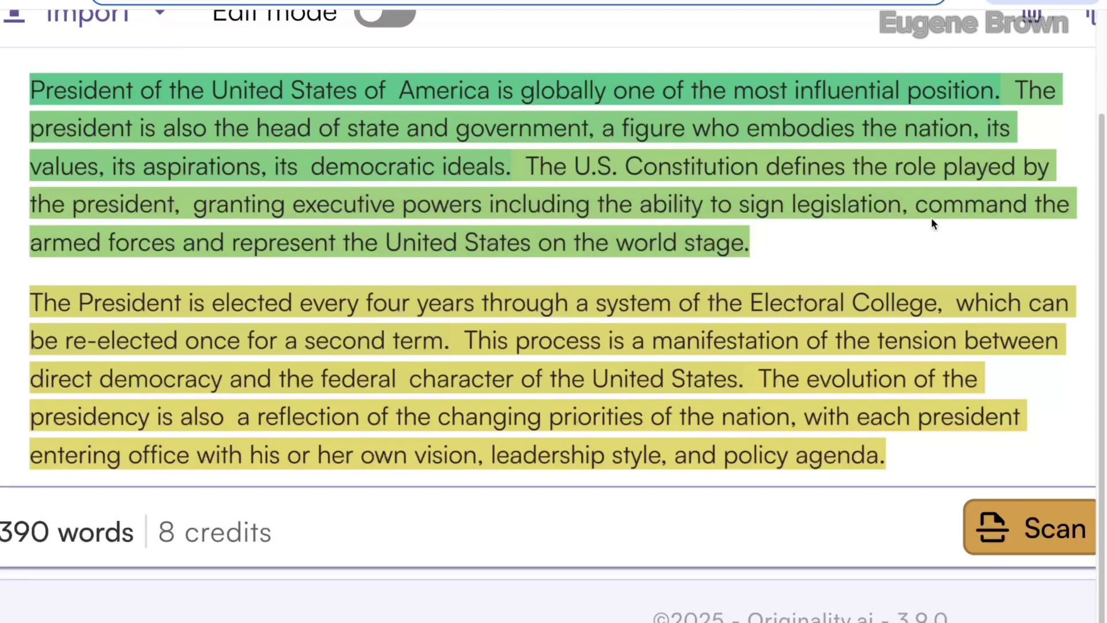
{"action": "scroll", "coordinate": [935, 223], "scroll_direction": "down", "scroll_amount": 1}
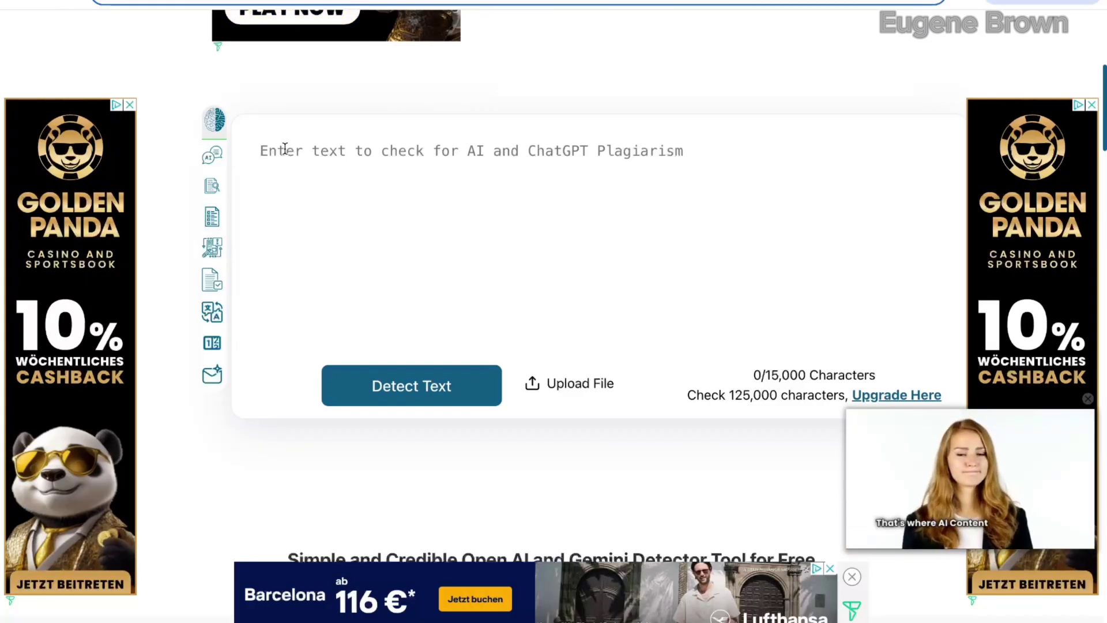
Step: Run the free AI detector on the pasted humanized essay, getting Human written, 0% AI
{"action": "key", "text": "ctrl+v"}
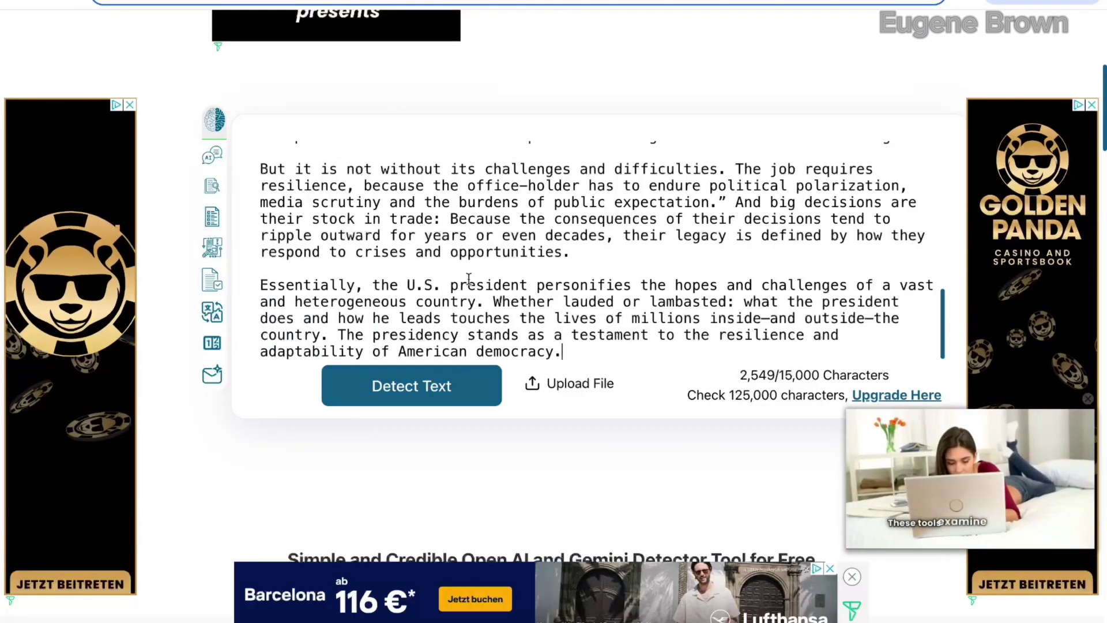
{"action": "left_click", "coordinate": [419, 398]}
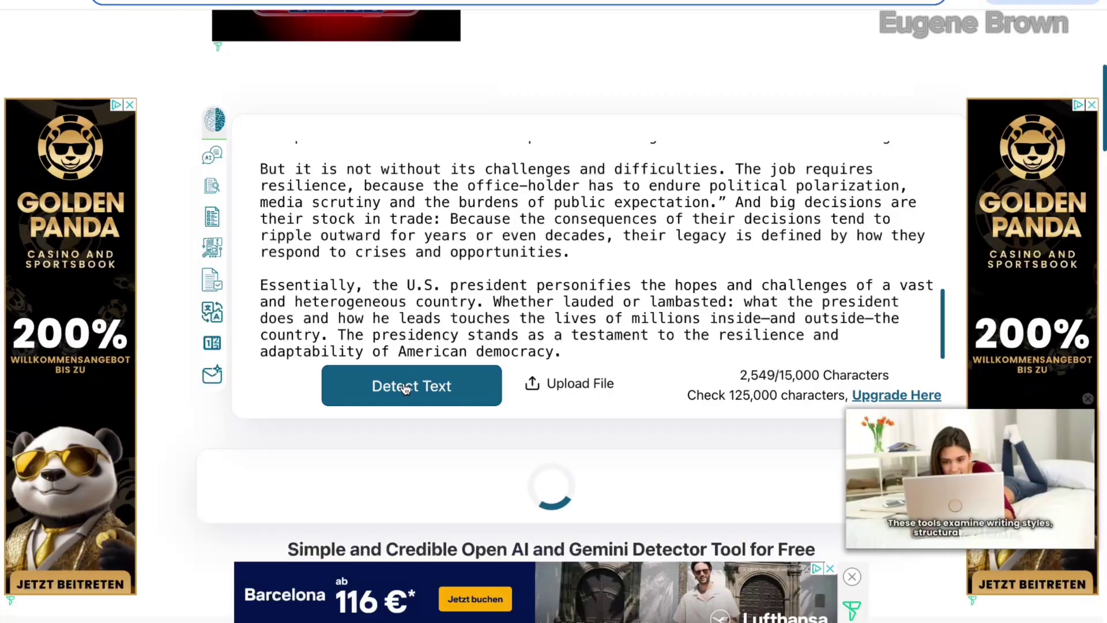
{"action": "scroll", "coordinate": [666, 429], "scroll_direction": "down", "scroll_amount": 2}
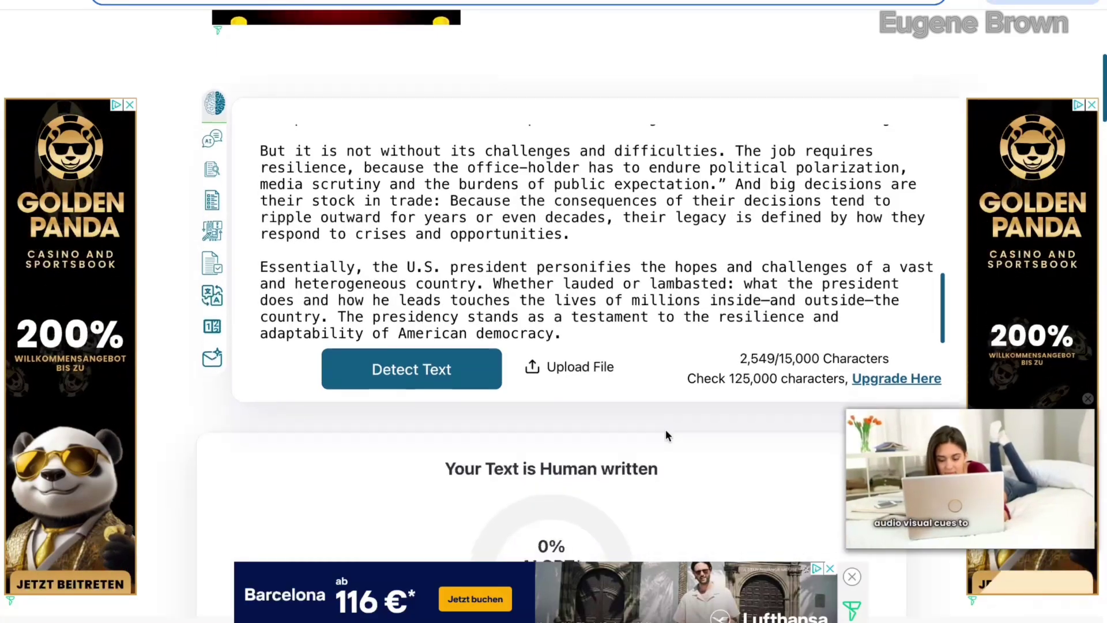
{"action": "scroll", "coordinate": [664, 428], "scroll_direction": "down", "scroll_amount": 1}
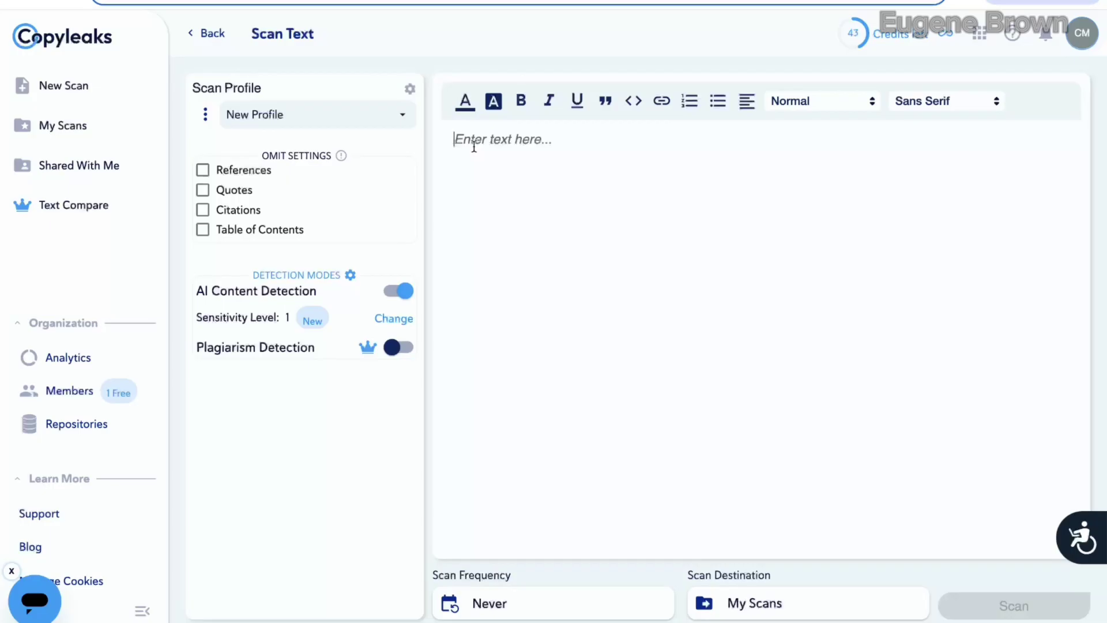
Step: Scan the pasted humanized essay in Copyleaks: No AI Content Found, 0% AI
{"action": "key", "text": "ctrl+v"}
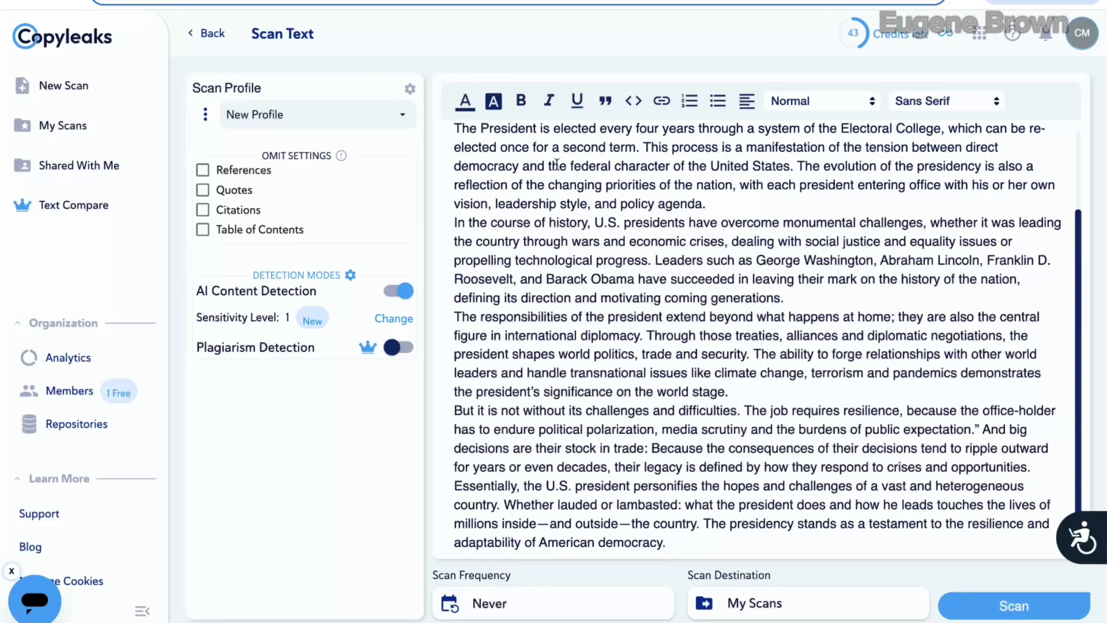
{"action": "scroll", "coordinate": [573, 184], "scroll_direction": "up", "scroll_amount": 10}
{"action": "scroll", "coordinate": [573, 184], "scroll_direction": "down", "scroll_amount": 2}
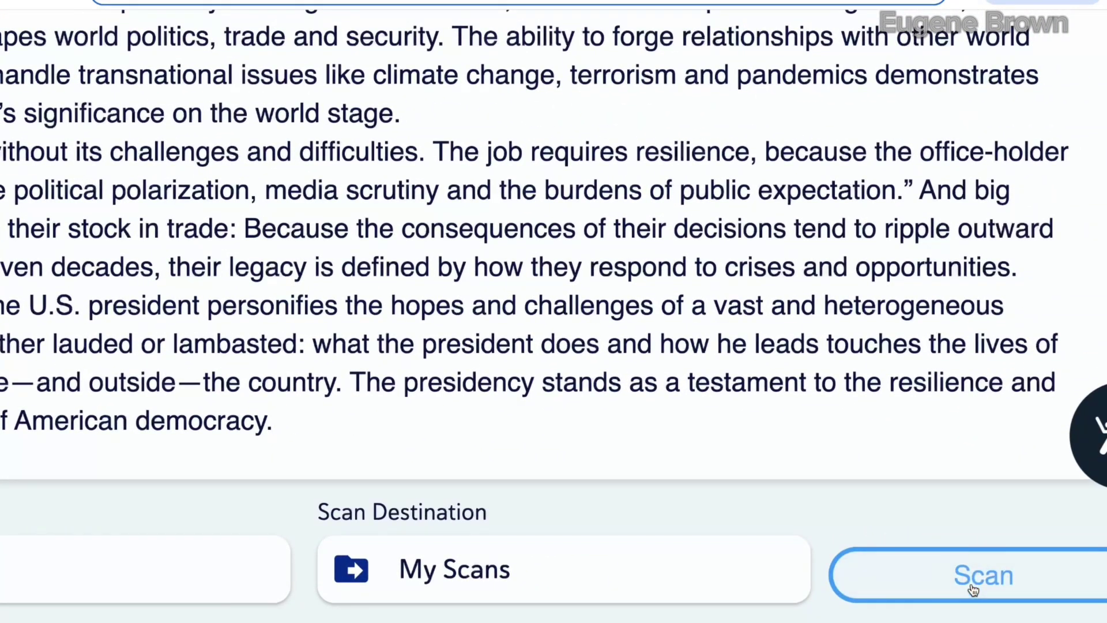
{"action": "left_click", "coordinate": [1054, 573]}
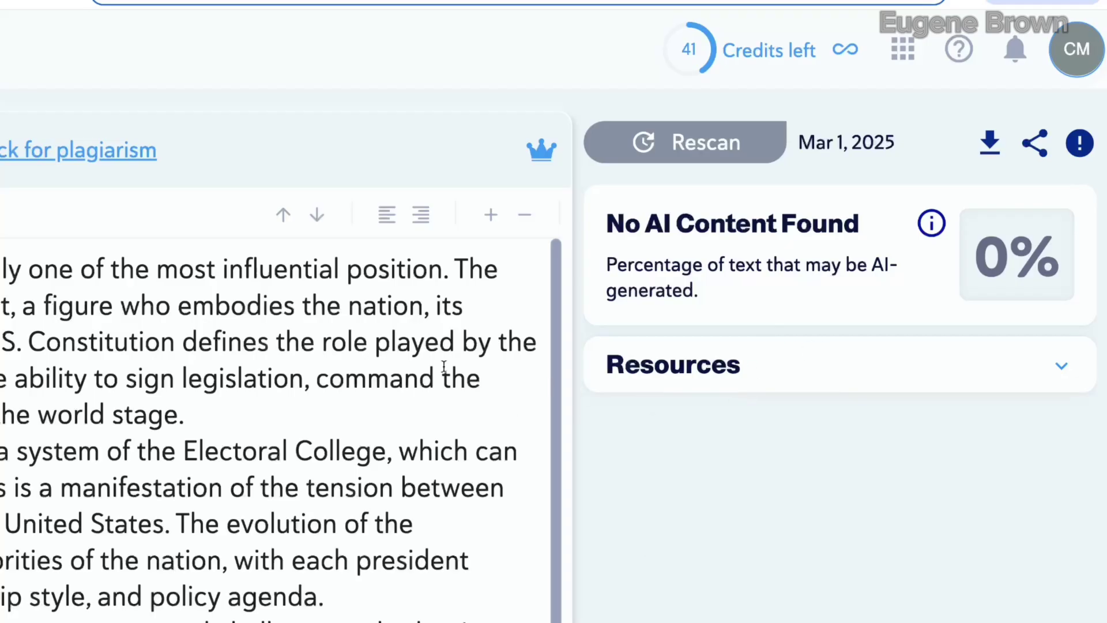
{"action": "scroll", "coordinate": [365, 373], "scroll_direction": "left", "scroll_amount": 6}
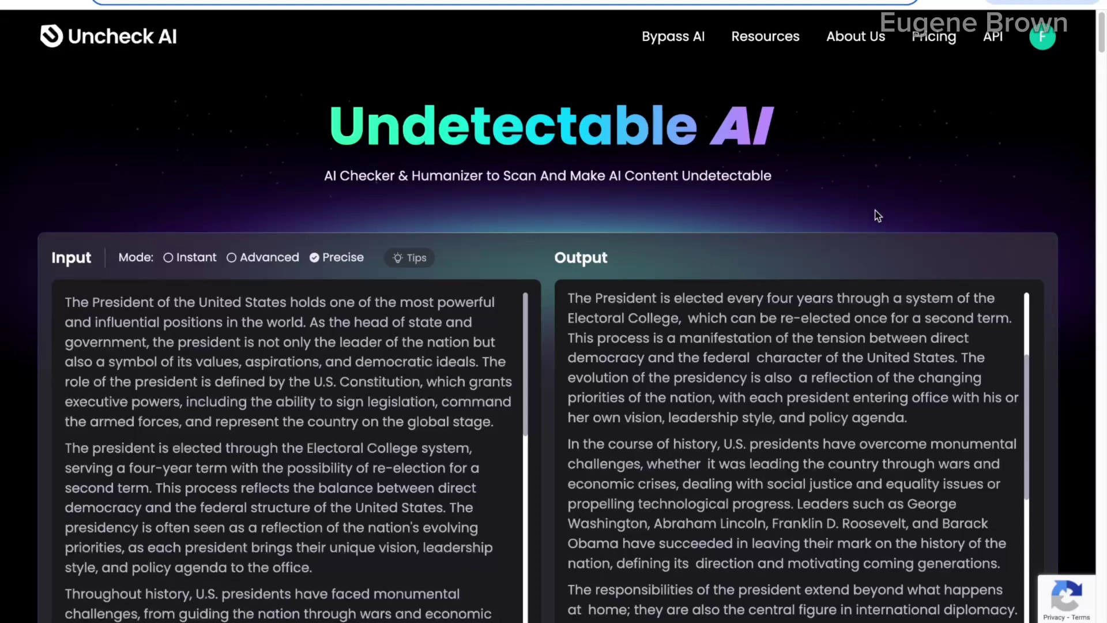
{"action": "scroll", "coordinate": [853, 222], "scroll_direction": "down", "scroll_amount": 3}
{"action": "scroll", "coordinate": [828, 228], "scroll_direction": "down", "scroll_amount": 2}
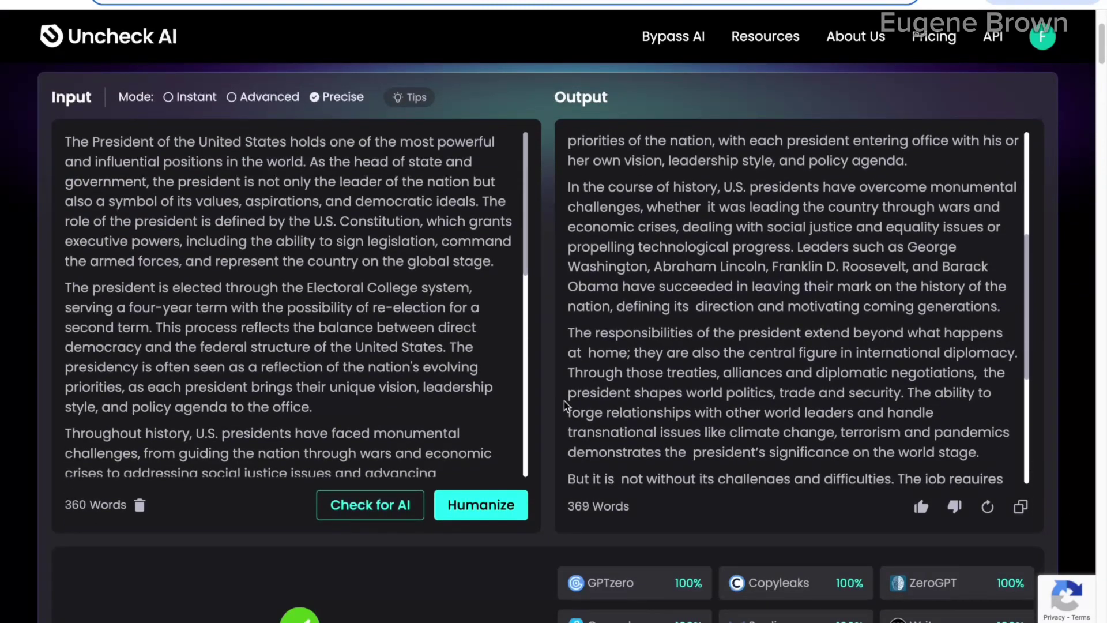
{"action": "scroll", "coordinate": [539, 538], "scroll_direction": "down", "scroll_amount": 3}
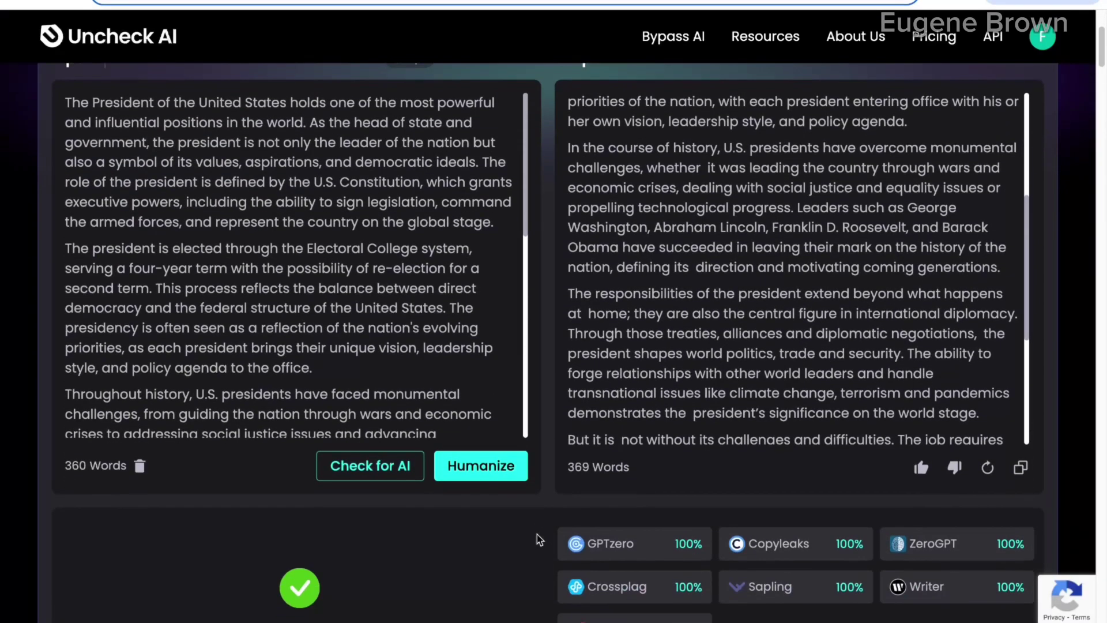
{"action": "scroll", "coordinate": [539, 537], "scroll_direction": "down", "scroll_amount": 1}
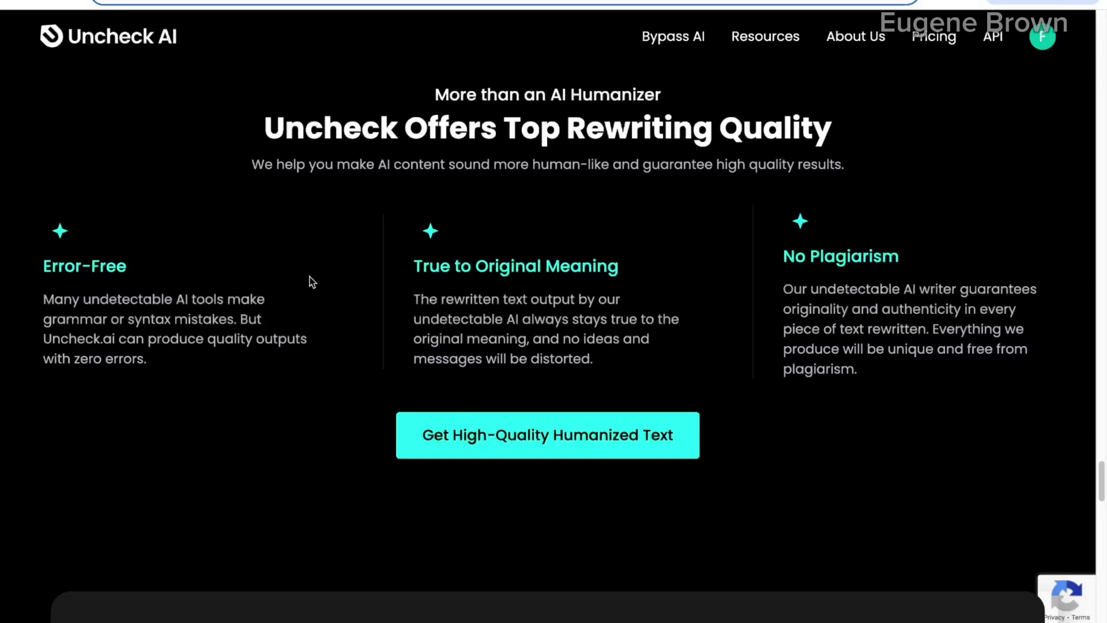
{"action": "scroll", "coordinate": [319, 339], "scroll_direction": "down", "scroll_amount": 3}
{"action": "scroll", "coordinate": [318, 339], "scroll_direction": "down", "scroll_amount": 1}
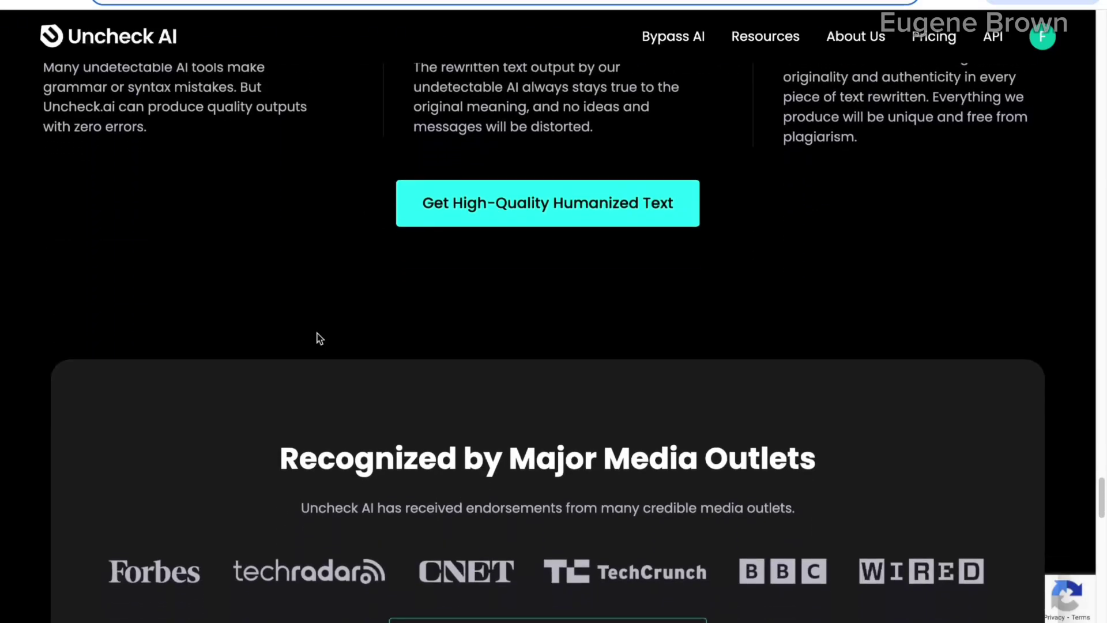
Step: Browse the pricing plans: Free $0.00, Basic $6.99, Pro $12.99, Unlimited $49.99 monthly
{"action": "left_click", "coordinate": [925, 38]}
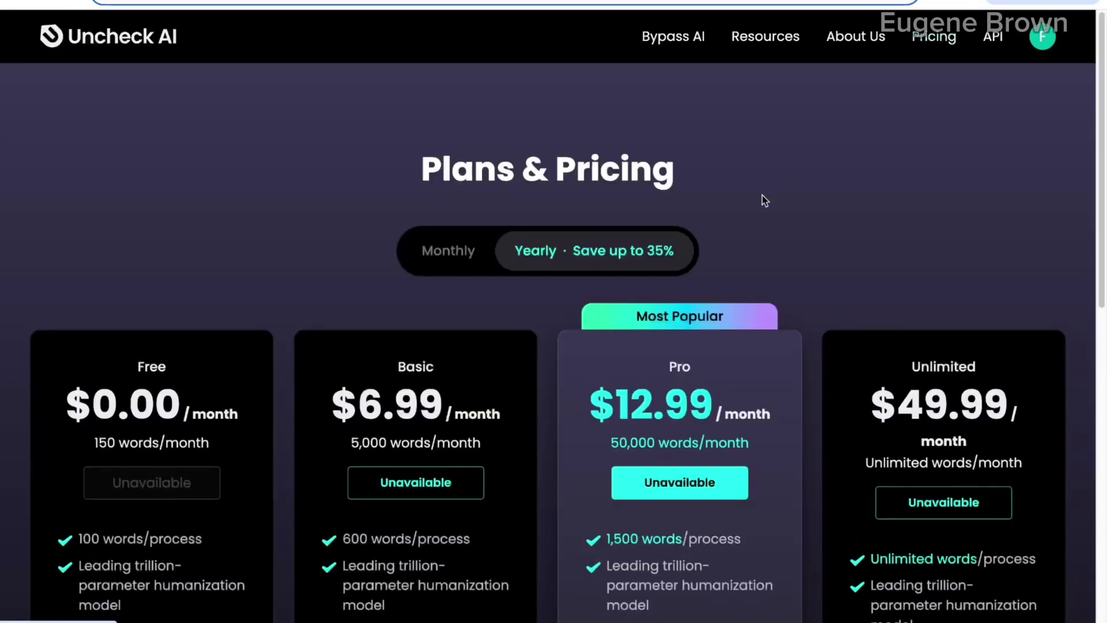
{"action": "scroll", "coordinate": [256, 248], "scroll_direction": "down", "scroll_amount": 2}
{"action": "scroll", "coordinate": [256, 249], "scroll_direction": "down", "scroll_amount": 1}
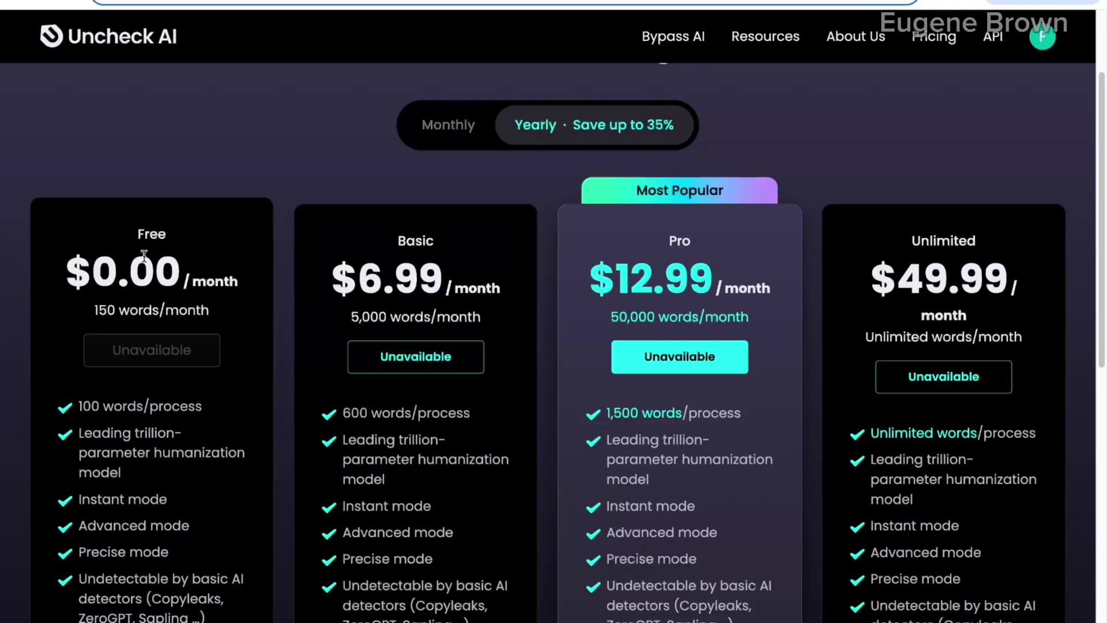
{"action": "scroll", "coordinate": [145, 254], "scroll_direction": "up", "scroll_amount": 5}
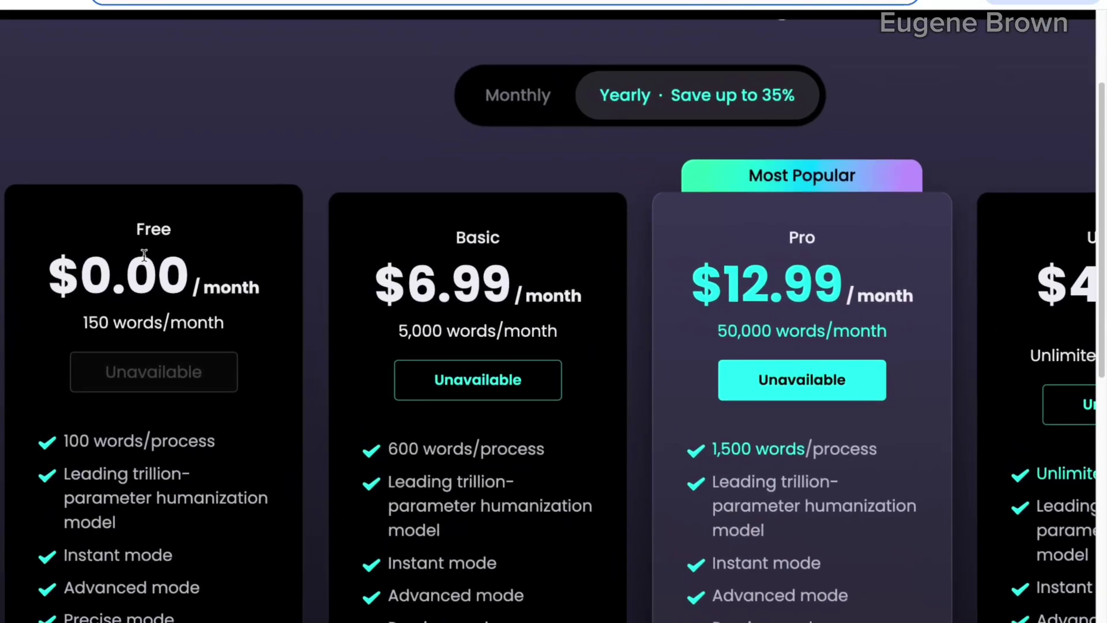
{"action": "scroll", "coordinate": [144, 255], "scroll_direction": "down", "scroll_amount": 1}
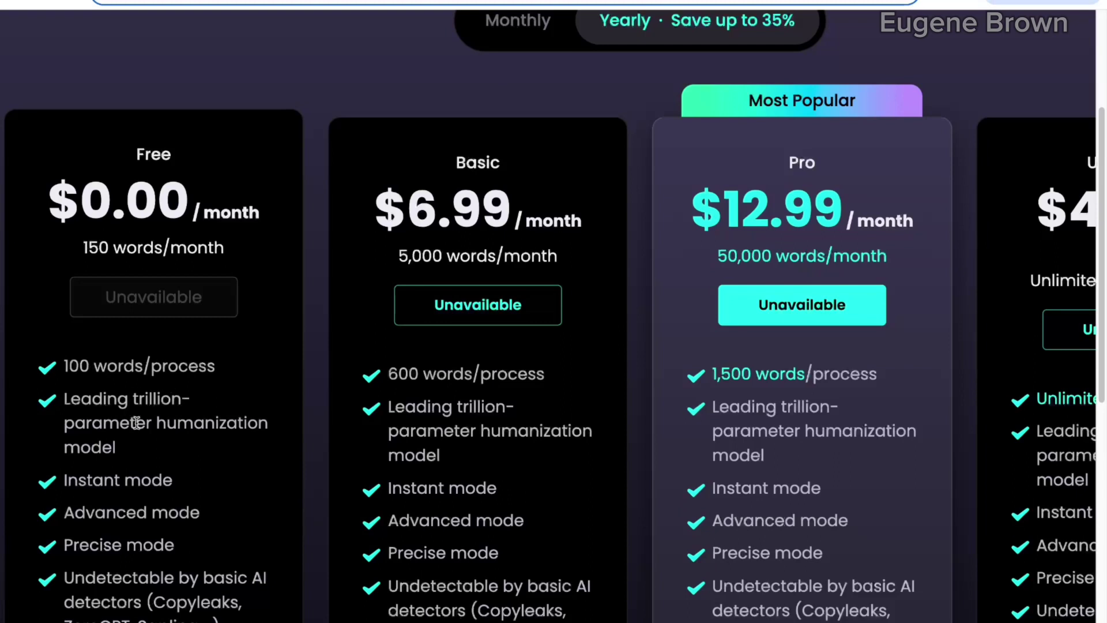
{"action": "scroll", "coordinate": [163, 452], "scroll_direction": "down", "scroll_amount": 1}
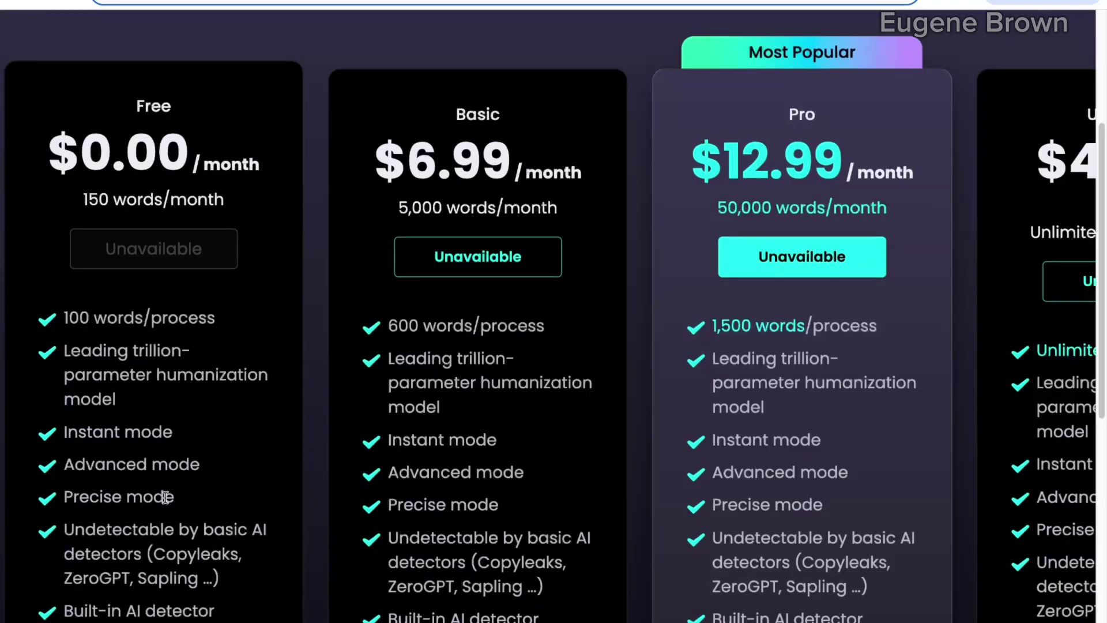
{"action": "scroll", "coordinate": [165, 497], "scroll_direction": "down", "scroll_amount": 2}
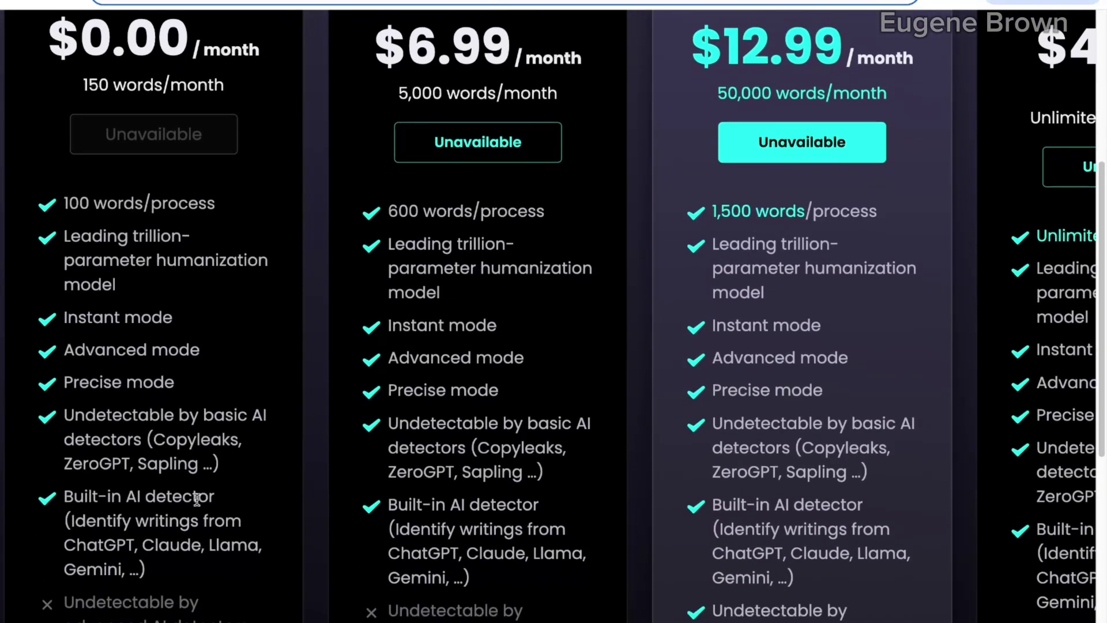
{"action": "scroll", "coordinate": [200, 504], "scroll_direction": "down", "scroll_amount": 1}
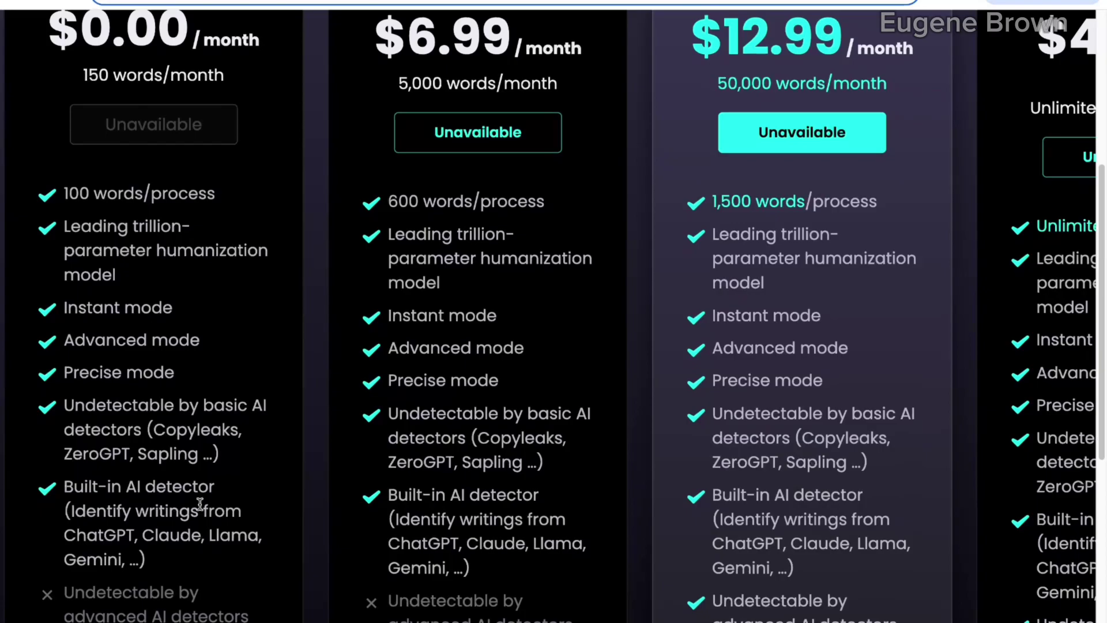
{"action": "scroll", "coordinate": [200, 505], "scroll_direction": "down", "scroll_amount": 3}
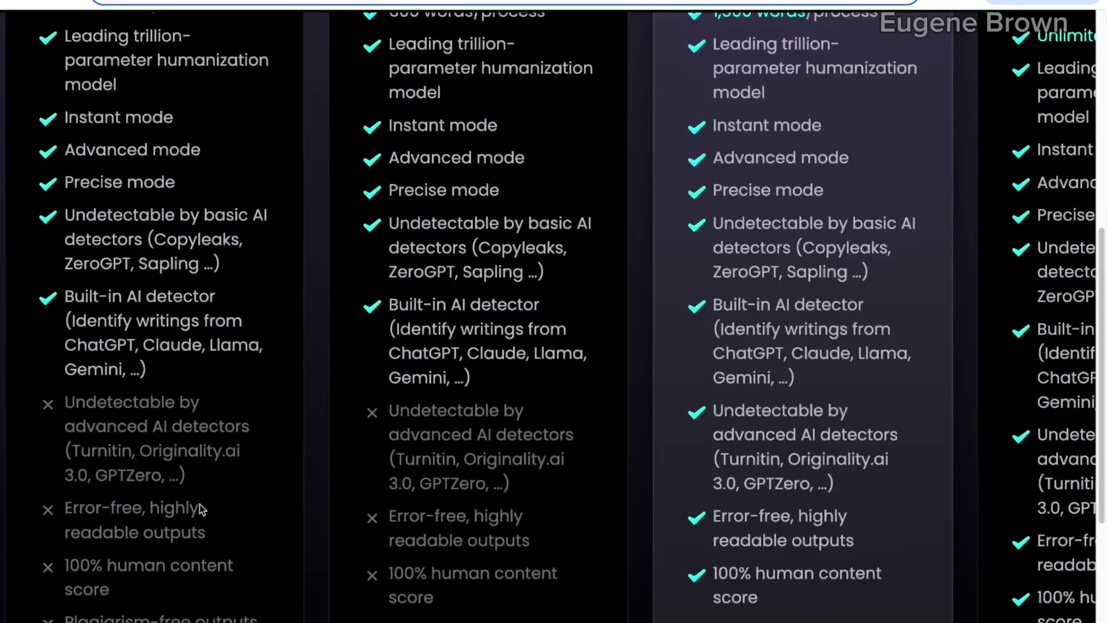
{"action": "scroll", "coordinate": [200, 504], "scroll_direction": "up", "scroll_amount": 4}
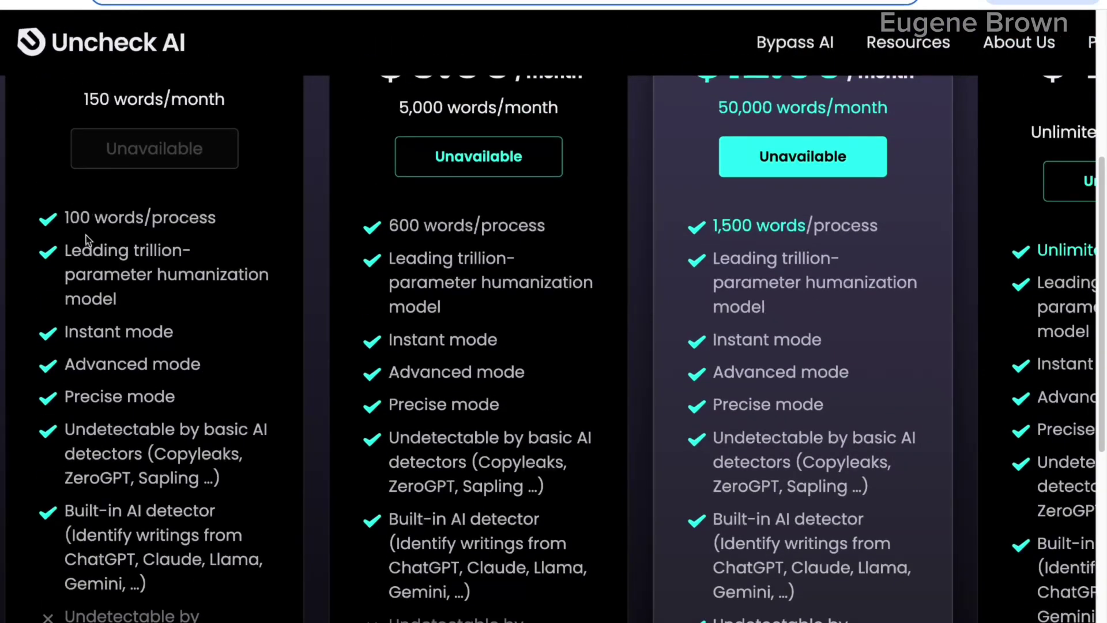
{"action": "scroll", "coordinate": [119, 271], "scroll_direction": "down", "scroll_amount": 6}
{"action": "scroll", "coordinate": [80, 281], "scroll_direction": "up", "scroll_amount": 1}
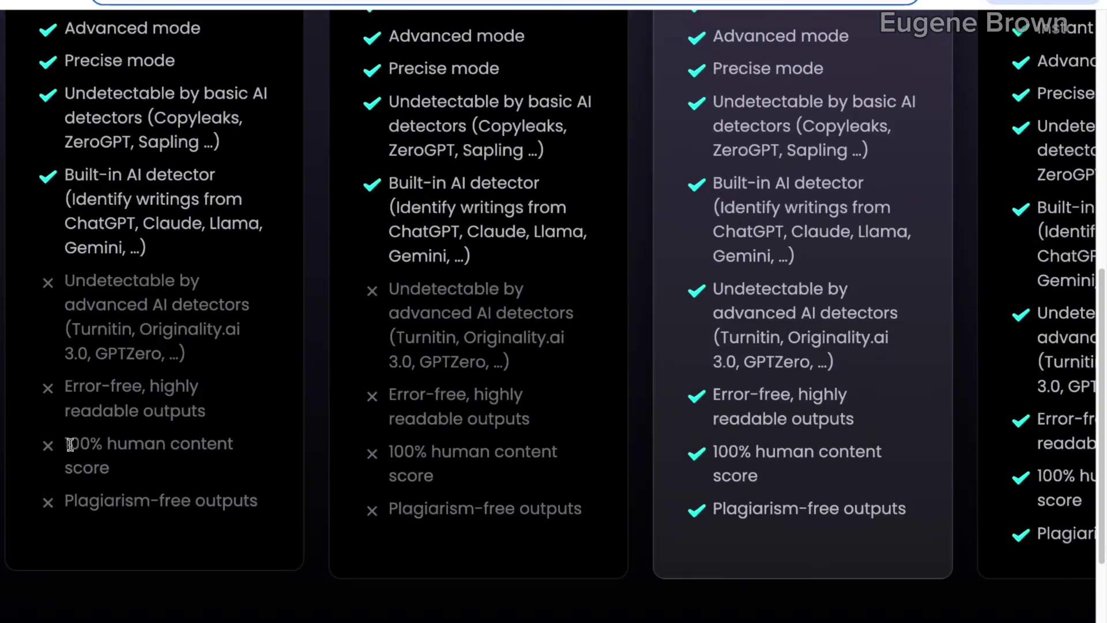
Step: Highlight the Free plan's missing human score, plagiarism-free outputs and advanced-detector undetectability
{"action": "left_click_drag", "start_coordinate": [73, 437], "coordinate": [162, 466]}
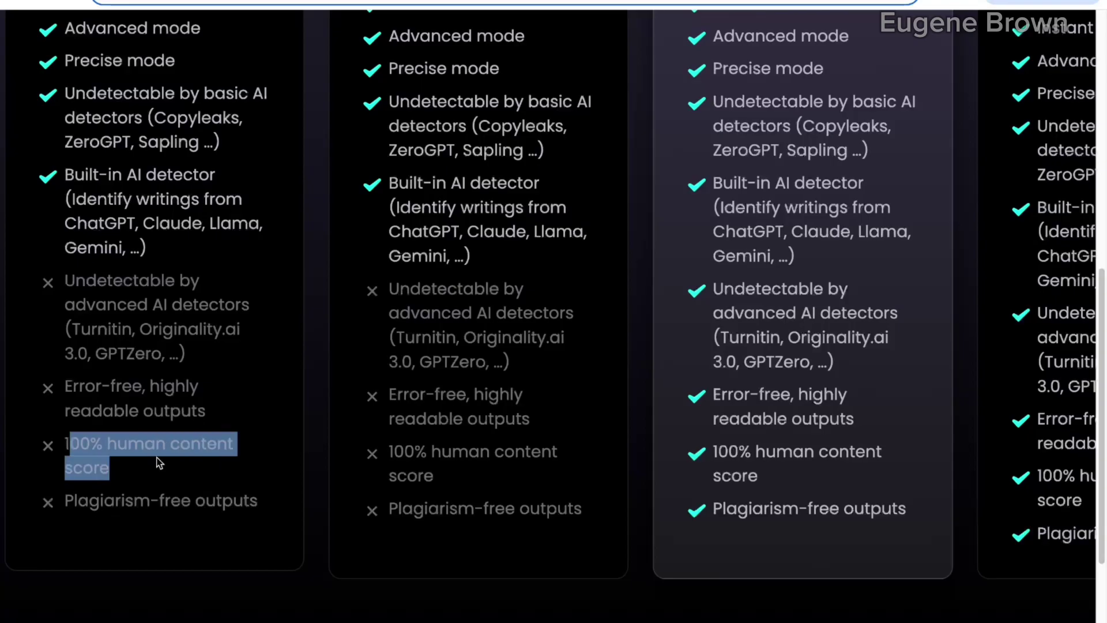
{"action": "left_click_drag", "start_coordinate": [66, 501], "coordinate": [258, 504]}
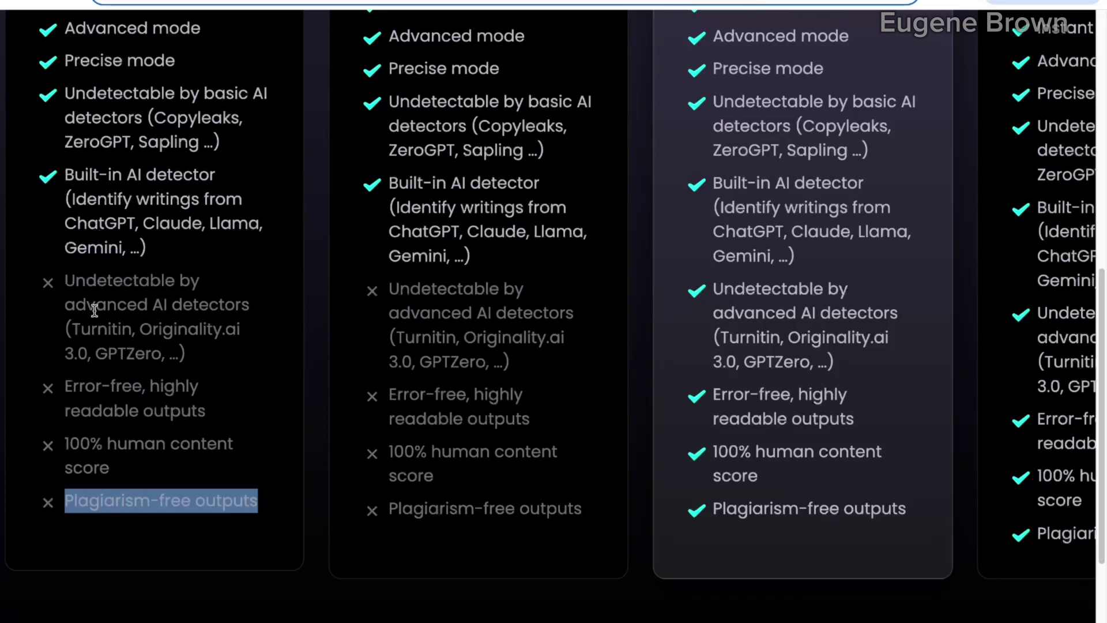
{"action": "left_click_drag", "start_coordinate": [190, 353], "coordinate": [54, 294]}
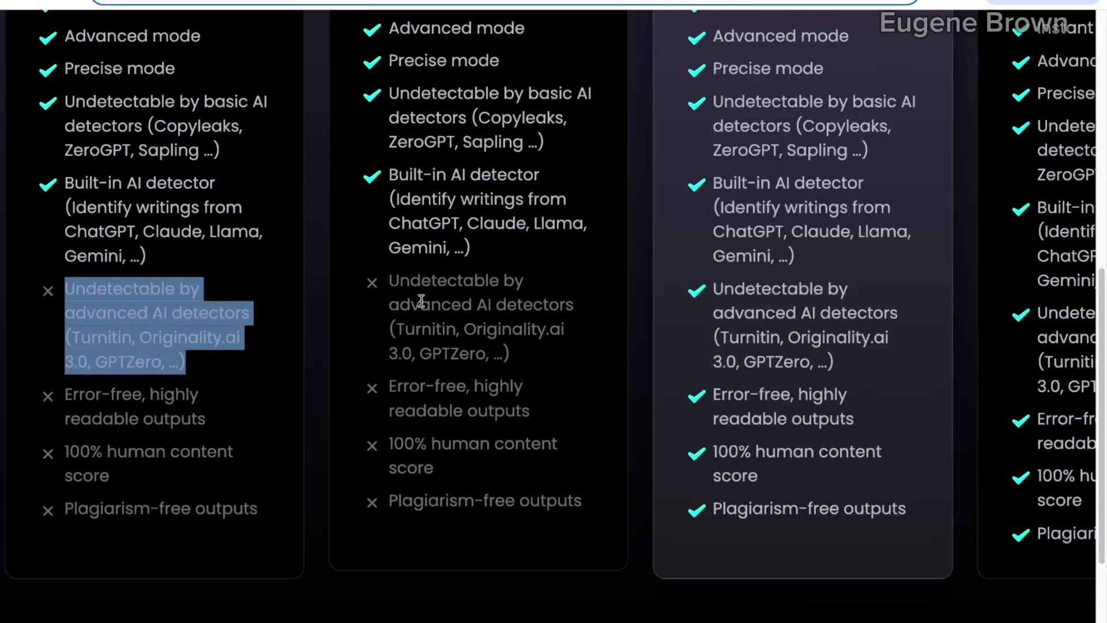
{"action": "scroll", "coordinate": [422, 300], "scroll_direction": "up", "scroll_amount": 5}
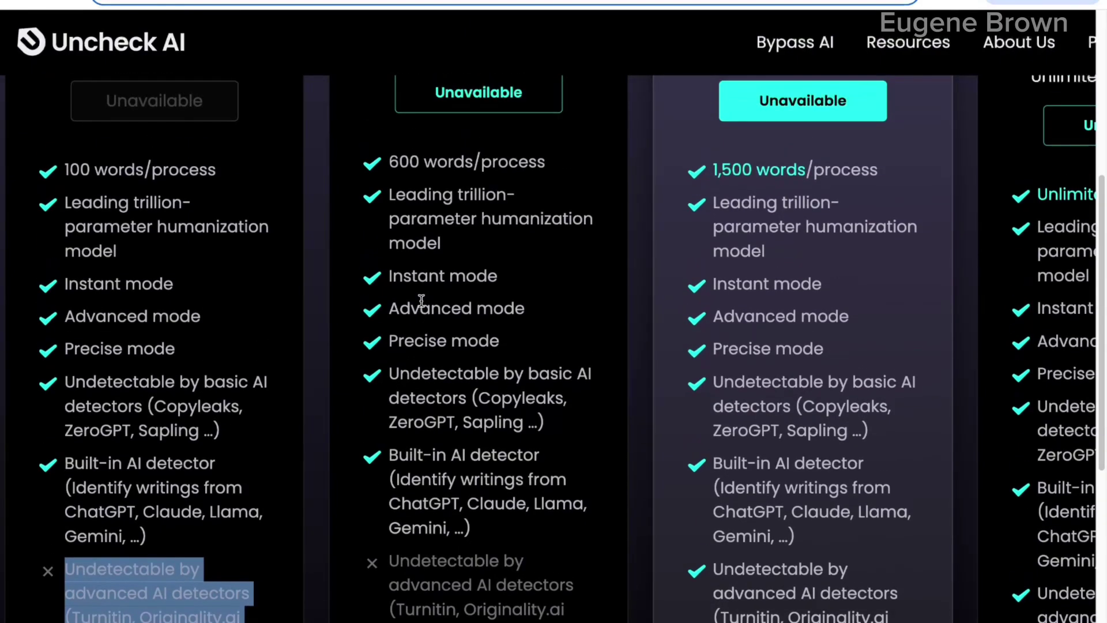
{"action": "scroll", "coordinate": [421, 300], "scroll_direction": "up", "scroll_amount": 3}
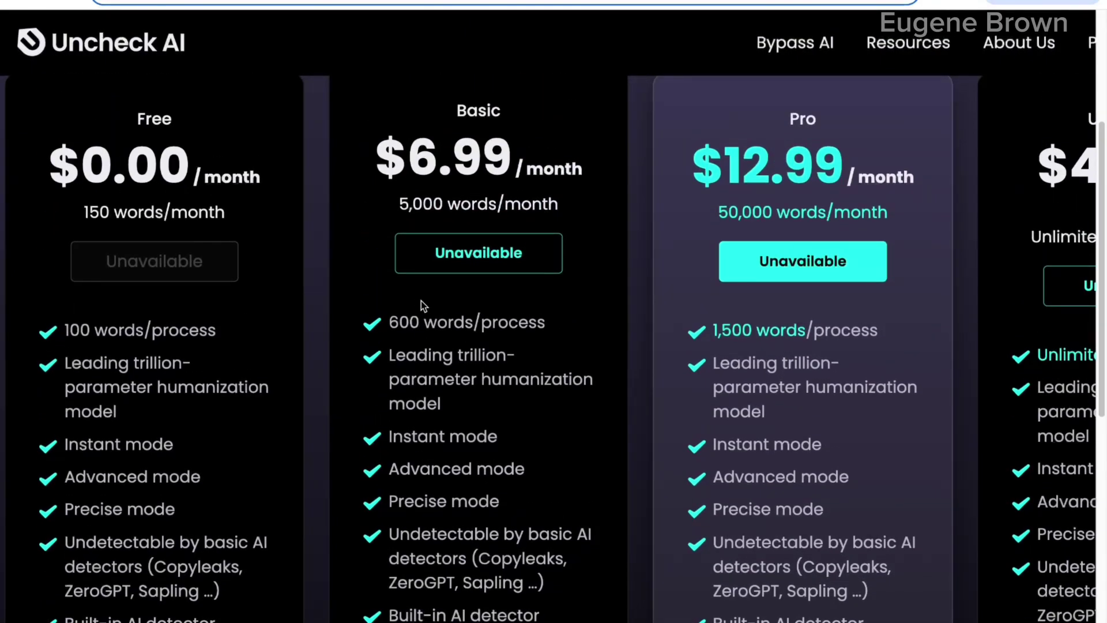
{"action": "scroll", "coordinate": [421, 300], "scroll_direction": "up", "scroll_amount": 2}
{"action": "scroll", "coordinate": [421, 300], "scroll_direction": "right", "scroll_amount": 3}
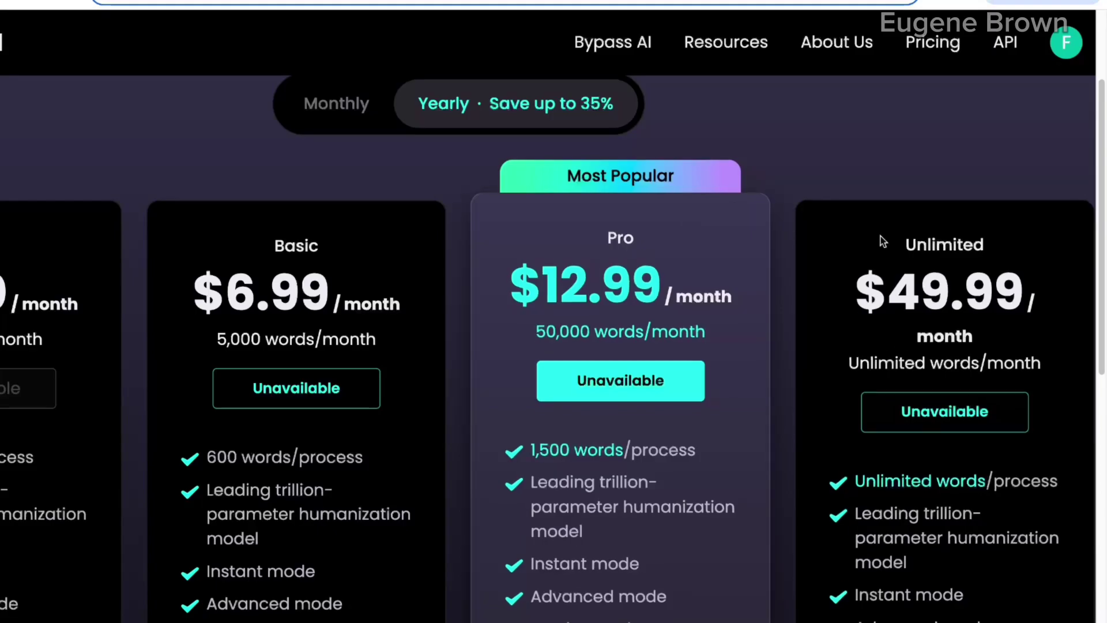
{"action": "scroll", "coordinate": [900, 239], "scroll_direction": "right", "scroll_amount": 1}
{"action": "scroll", "coordinate": [913, 253], "scroll_direction": "up", "scroll_amount": 1}
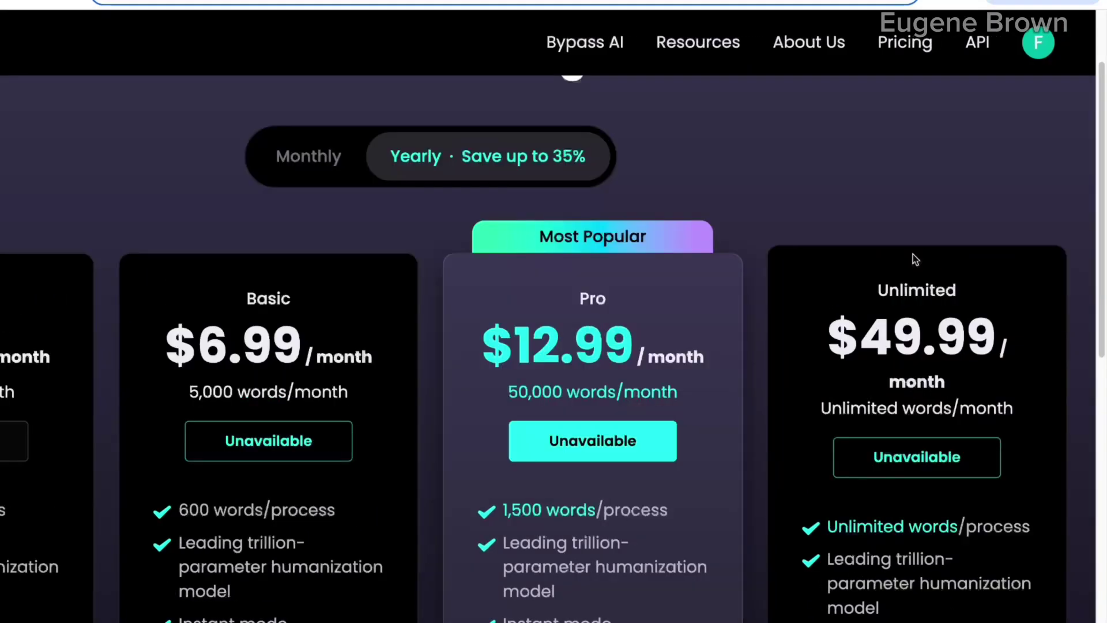
{"action": "scroll", "coordinate": [912, 253], "scroll_direction": "down", "scroll_amount": 6}
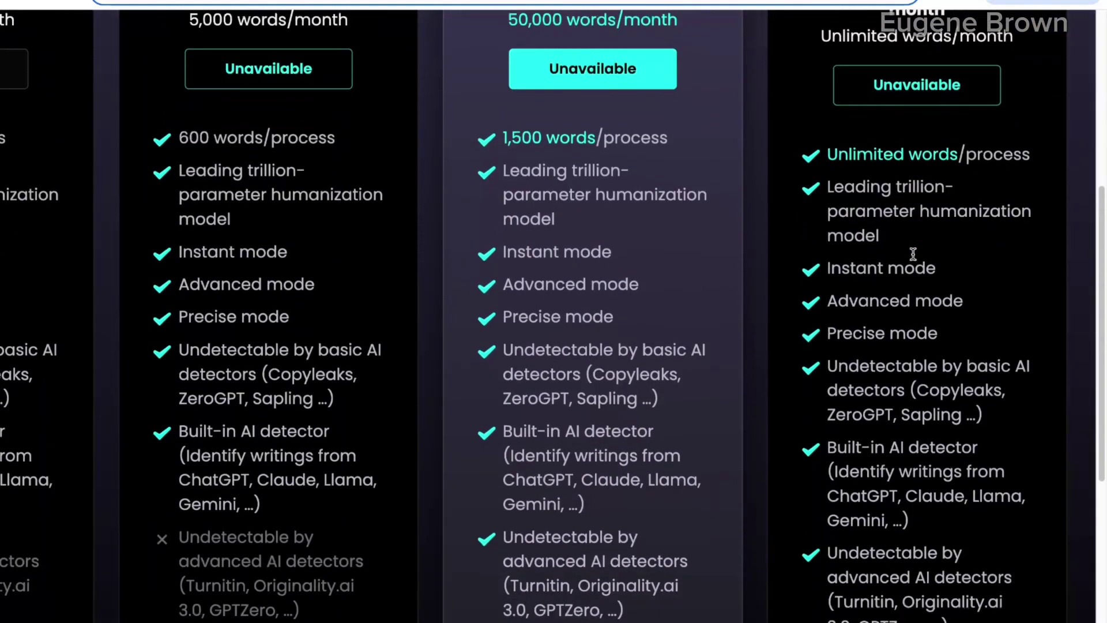
{"action": "scroll", "coordinate": [912, 254], "scroll_direction": "down", "scroll_amount": 5}
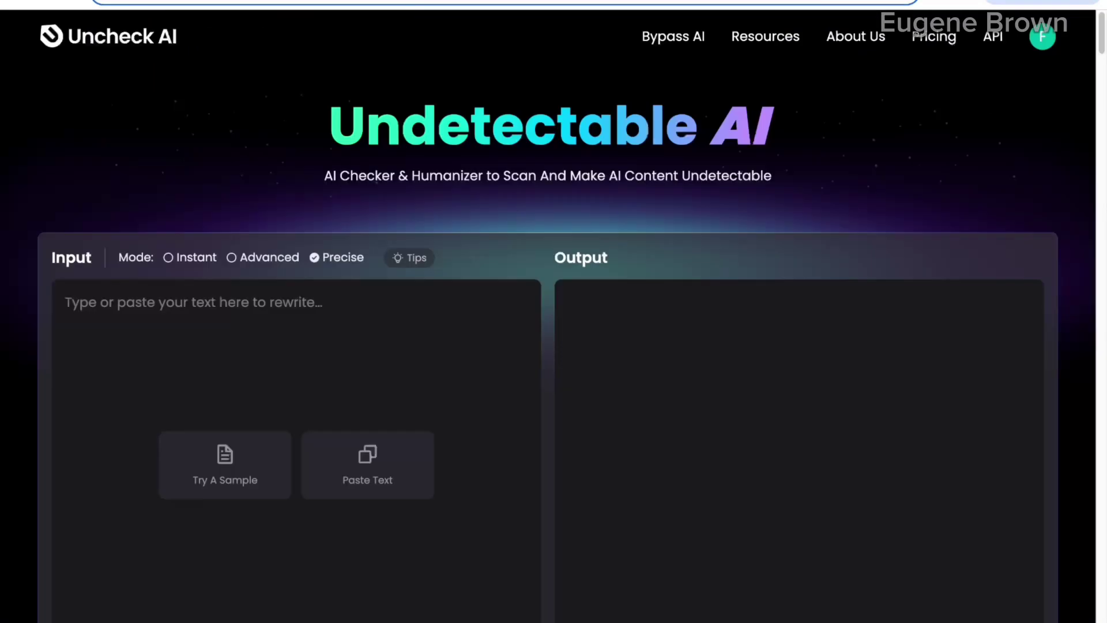